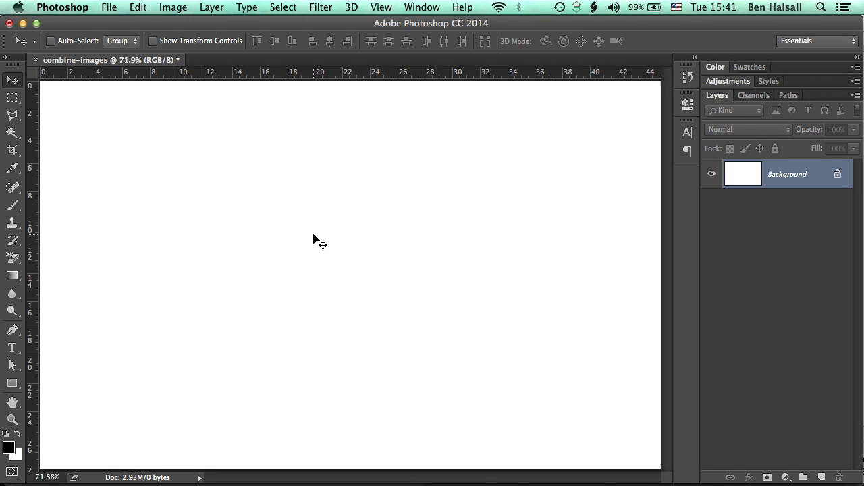
# Place IMG_5878-small.jpg as an embedded layer, shown at 52% awaiting transform
pyautogui.click(109, 8)
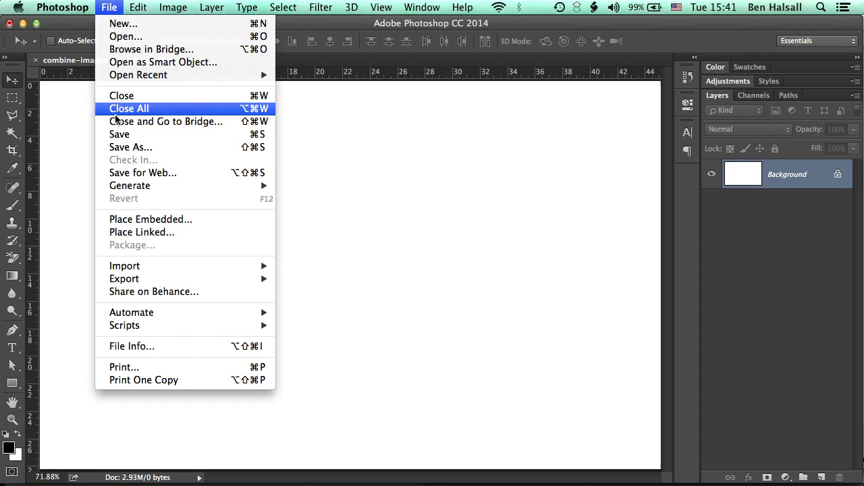
pyautogui.click(125, 219)
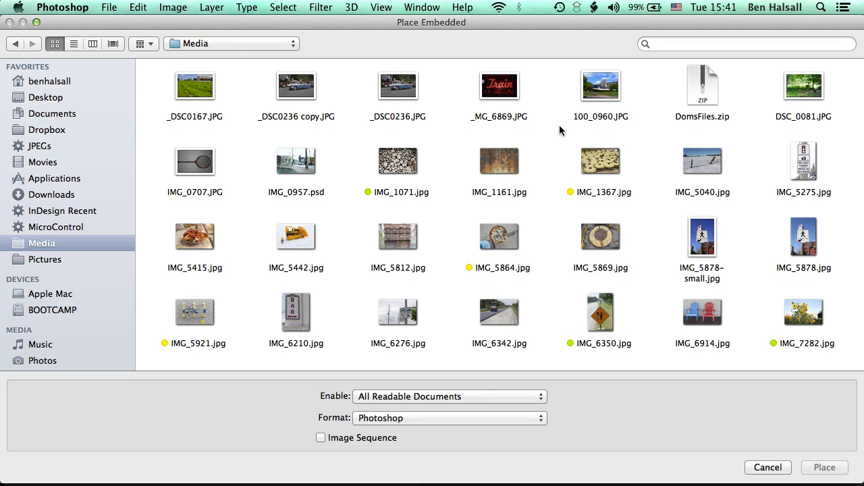
pyautogui.click(702, 236)
pyautogui.click(824, 467)
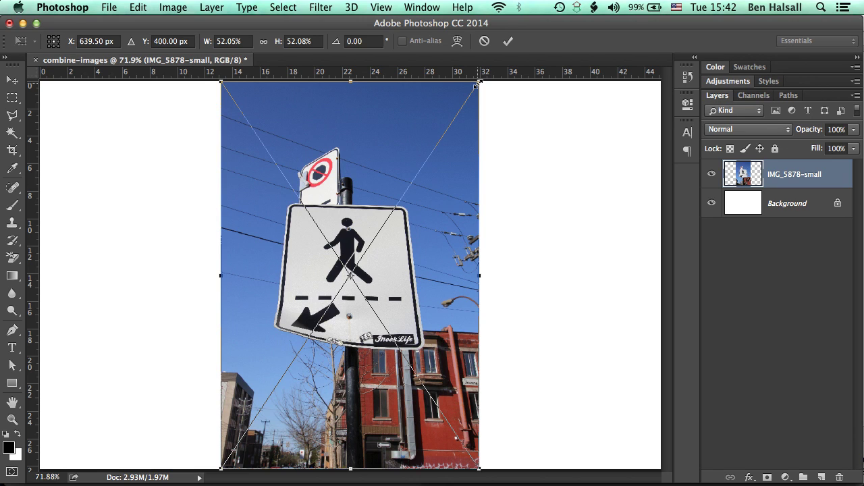
# Scale the sign photo down to about 32% and commit it on the canvas's left side
pyautogui.moveTo(479, 84); pyautogui.dragTo(400, 250)
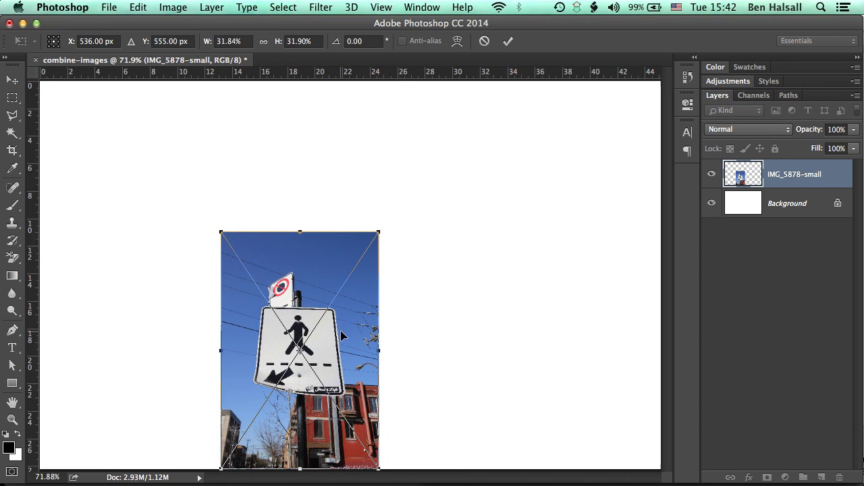
pyautogui.moveTo(340, 330); pyautogui.dragTo(197, 261)
pyautogui.press('Return')
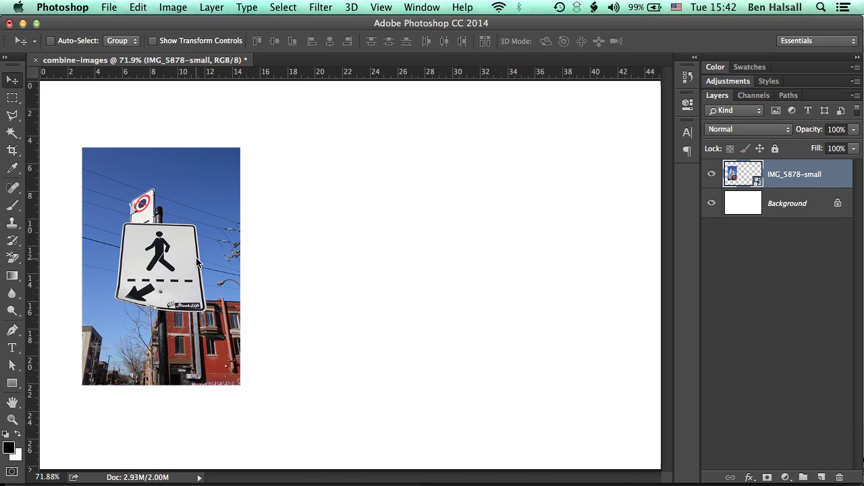
# Place IMG_1071.jpg as a linked layer and shrink the logs photo to about 9.5%
pyautogui.click(109, 8)
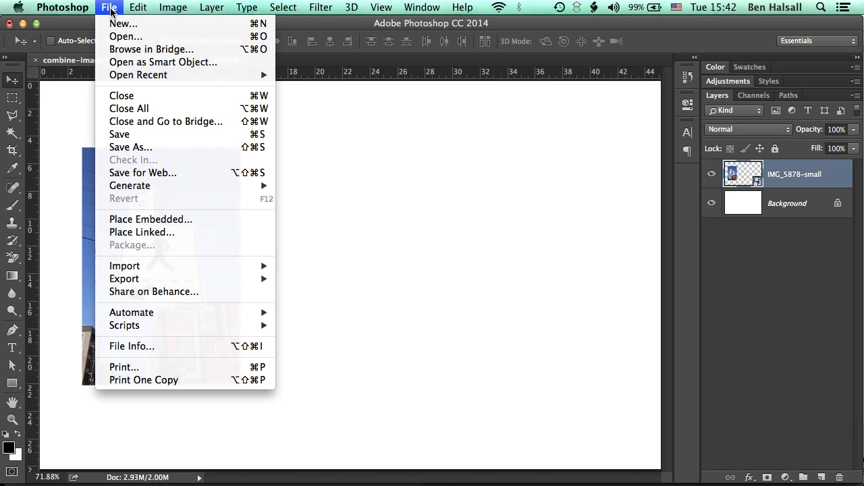
pyautogui.click(148, 233)
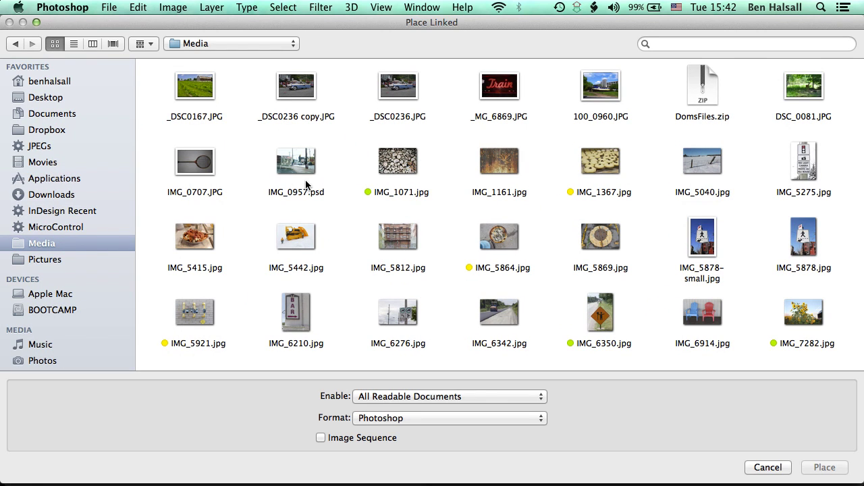
pyautogui.click(398, 162)
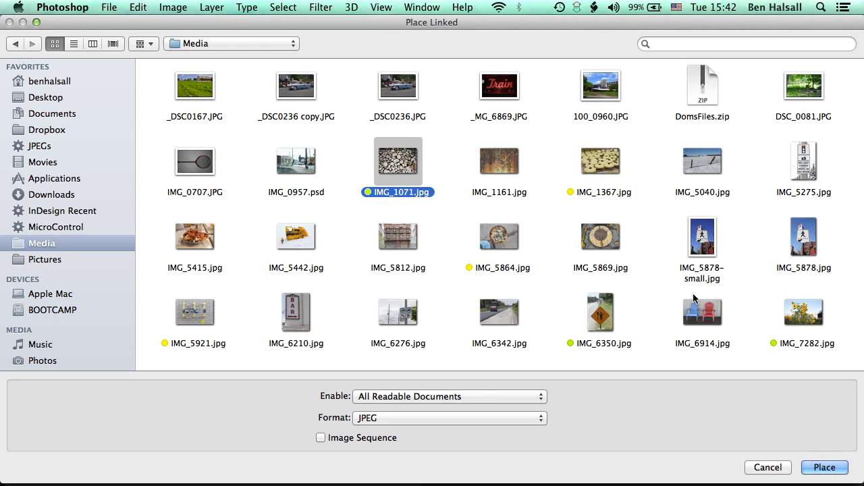
pyautogui.click(824, 468)
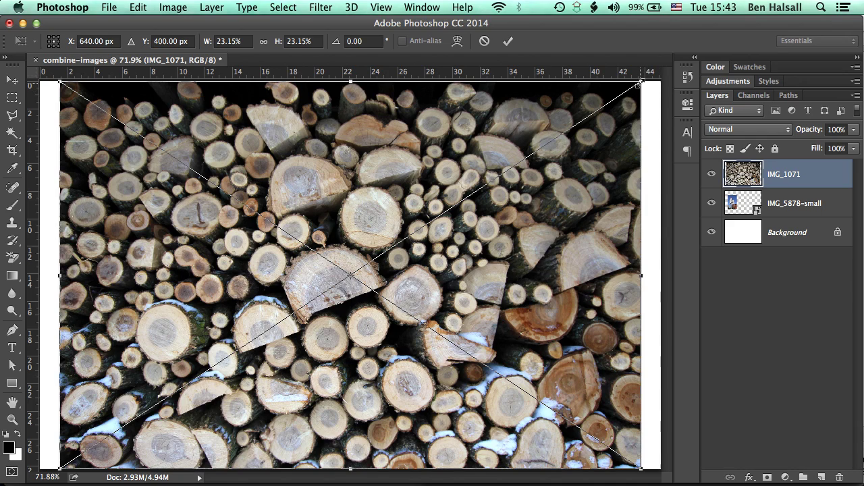
pyautogui.moveTo(641, 82); pyautogui.dragTo(305, 328)
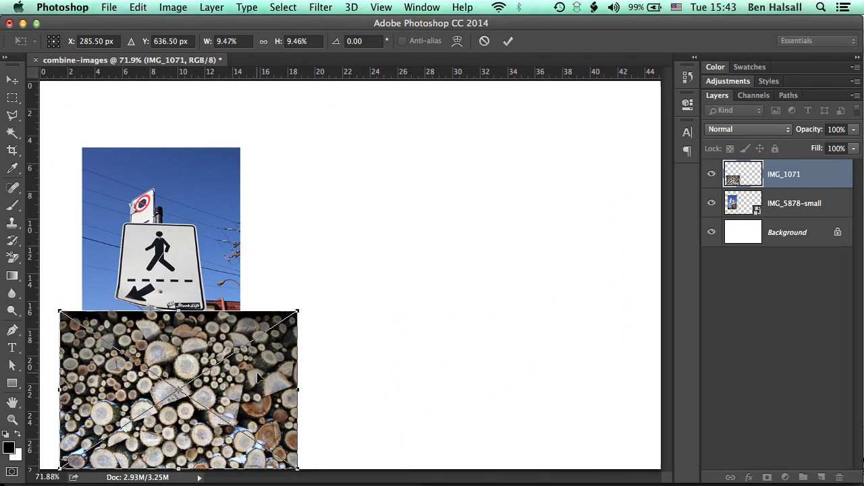
# Commit the logs photo's resize and move it to the top right beside the sign photo
pyautogui.press('Return')
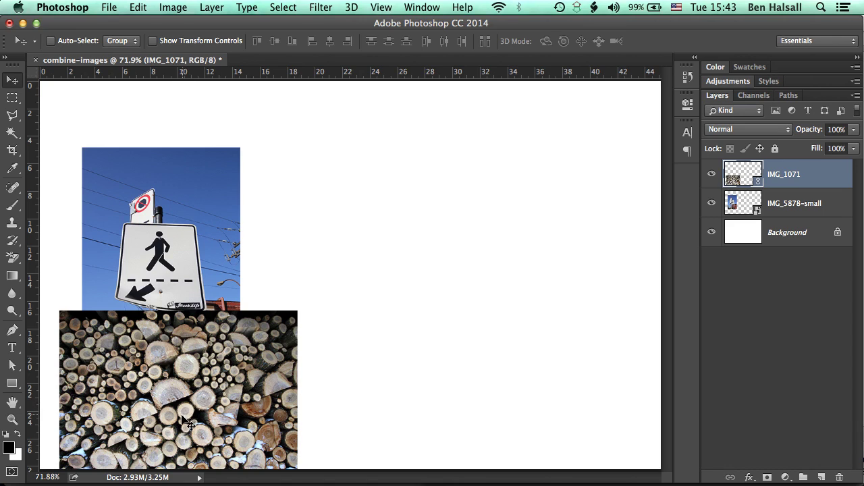
pyautogui.moveTo(189, 424); pyautogui.dragTo(420, 211)
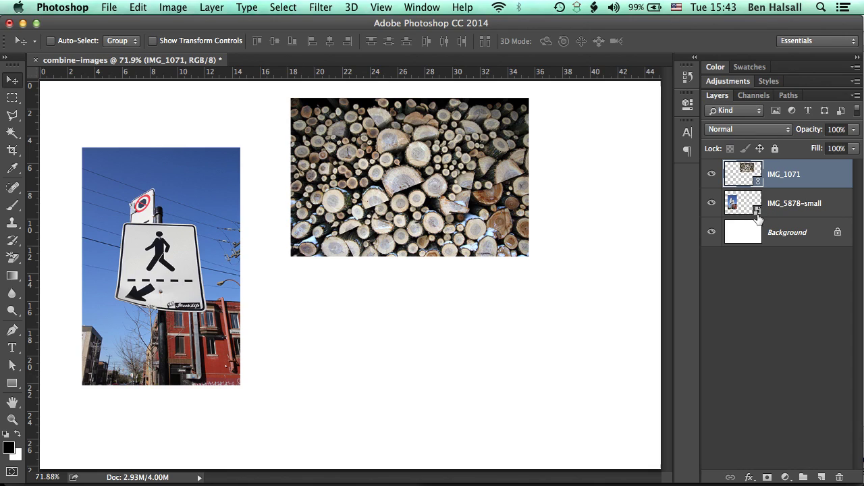
pyautogui.click(751, 206)
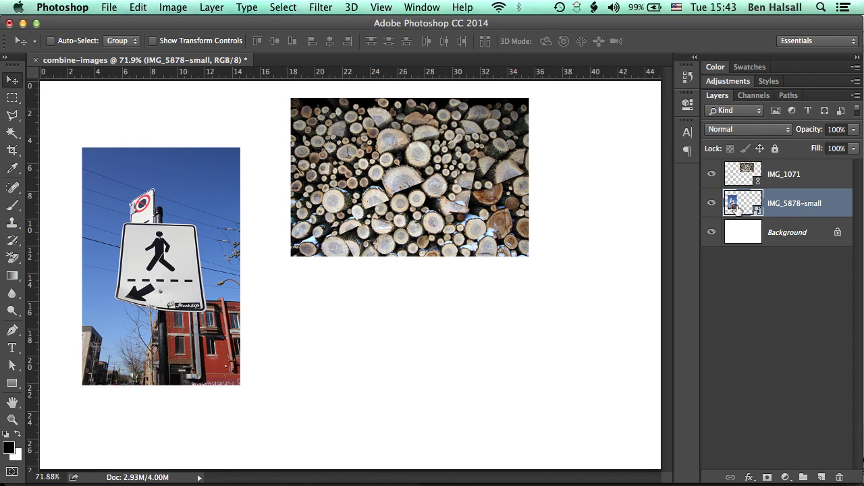
pyautogui.click(777, 175)
# Bring up the IMG_1071 layer's context menu and dismiss it without choosing anything
pyautogui.rightClick(777, 175)
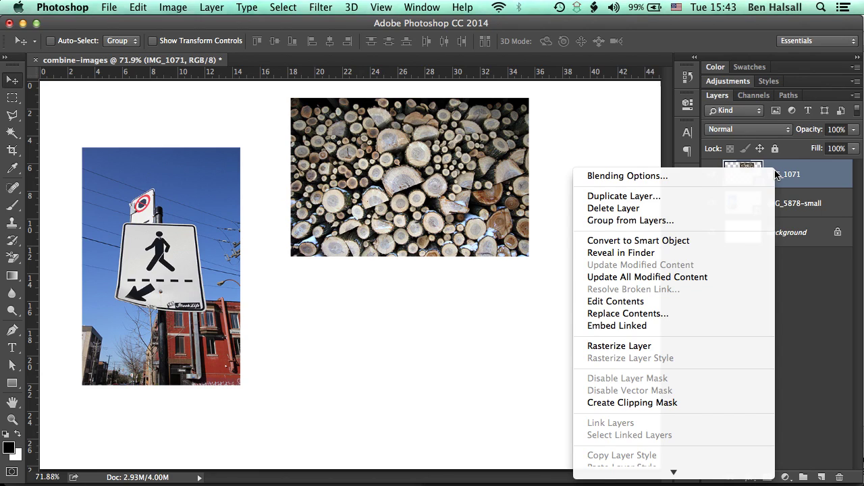
pyautogui.click(777, 174)
pyautogui.rightClick(771, 177)
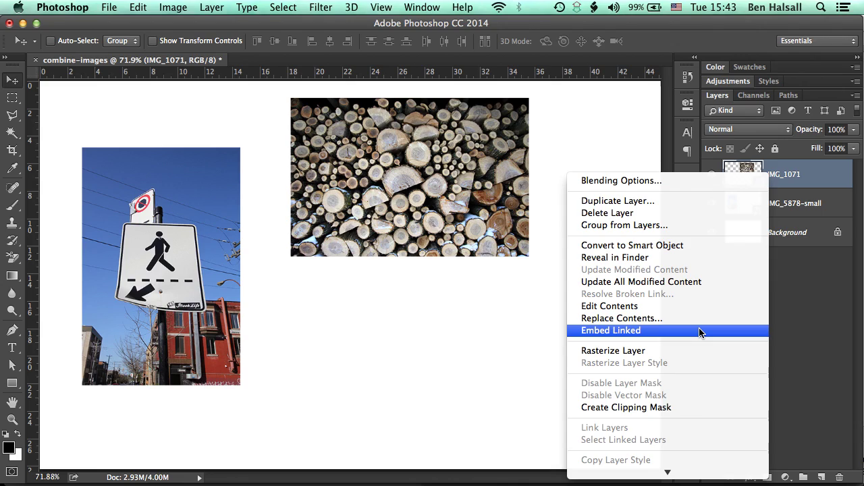
pyautogui.click(521, 333)
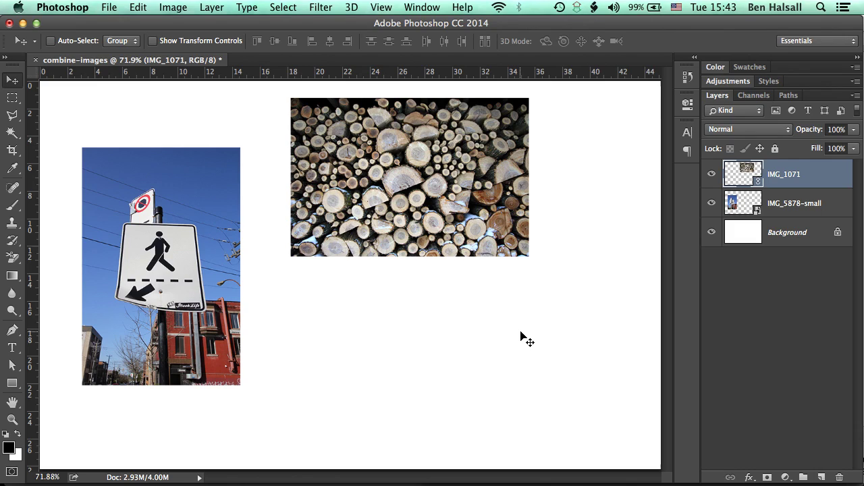
# Open the bulldozer photo IMG_5442.jpg as its own document
pyautogui.click(111, 8)
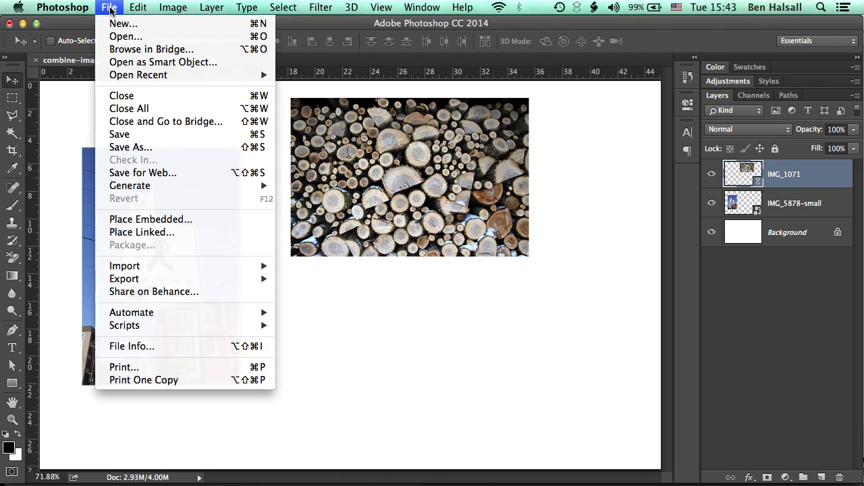
pyautogui.click(116, 36)
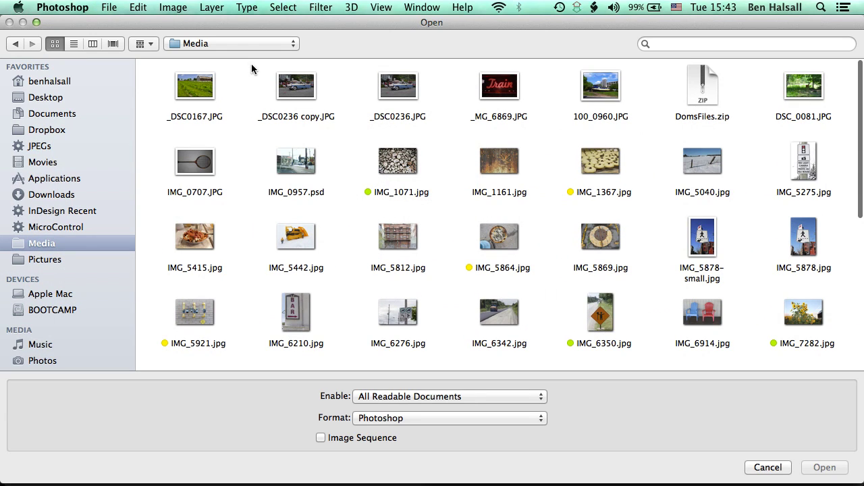
pyautogui.doubleClick(296, 242)
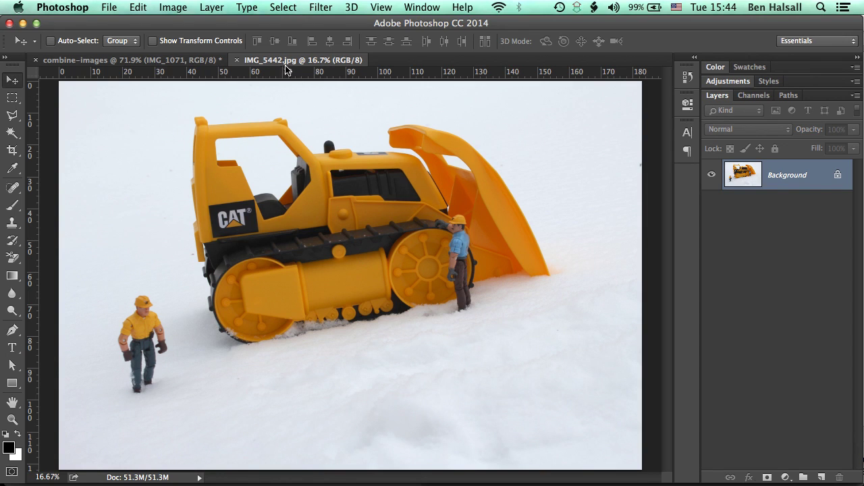
# Float the bulldozer document and drag its image into the collage as Layer 1
pyautogui.moveTo(283, 60)
pyautogui.mouseDown()
pyautogui.moveTo(244, 61)
pyautogui.moveTo(289, 64)
pyautogui.mouseUp()
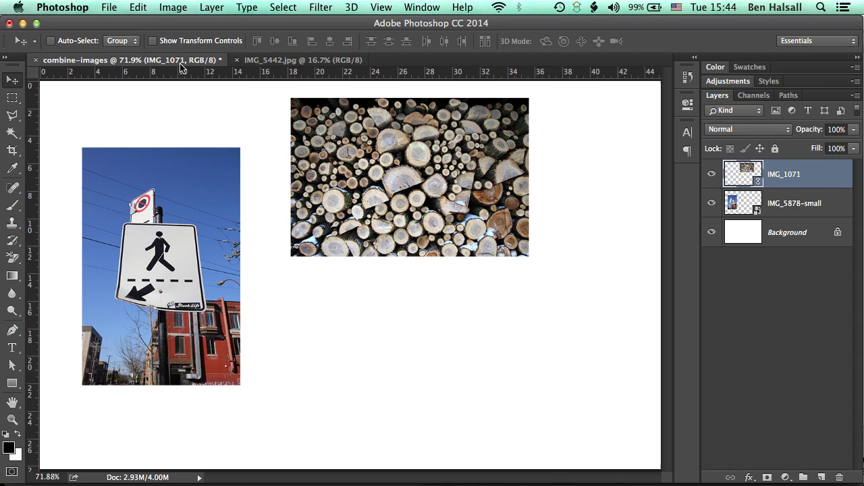
pyautogui.click(289, 63)
pyautogui.click(193, 63)
pyautogui.click(262, 60)
pyautogui.moveTo(267, 62); pyautogui.dragTo(425, 122)
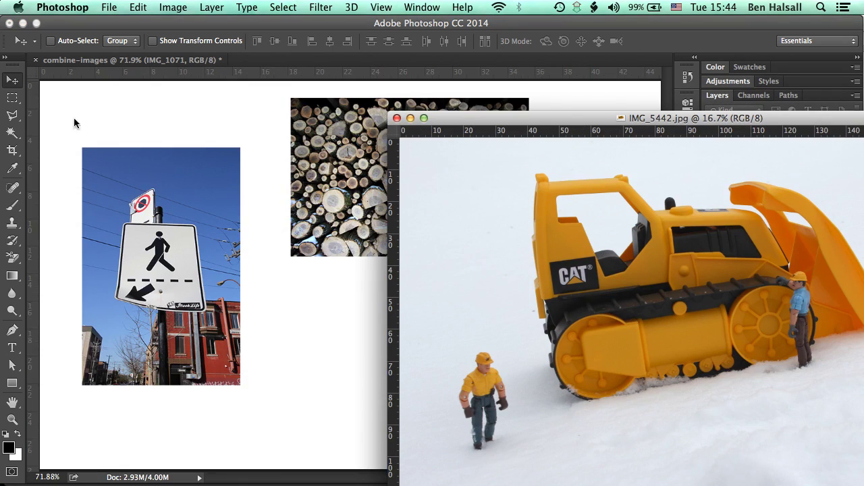
pyautogui.click(13, 82)
pyautogui.moveTo(640, 268); pyautogui.dragTo(294, 265)
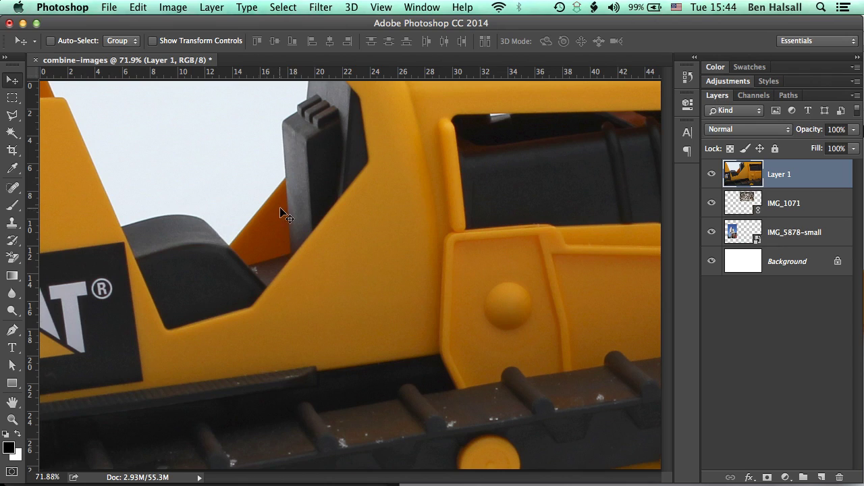
# Scale the bulldozer layer proportionally with the width set to 25%
pyautogui.click(138, 8)
pyautogui.moveTo(172, 299)
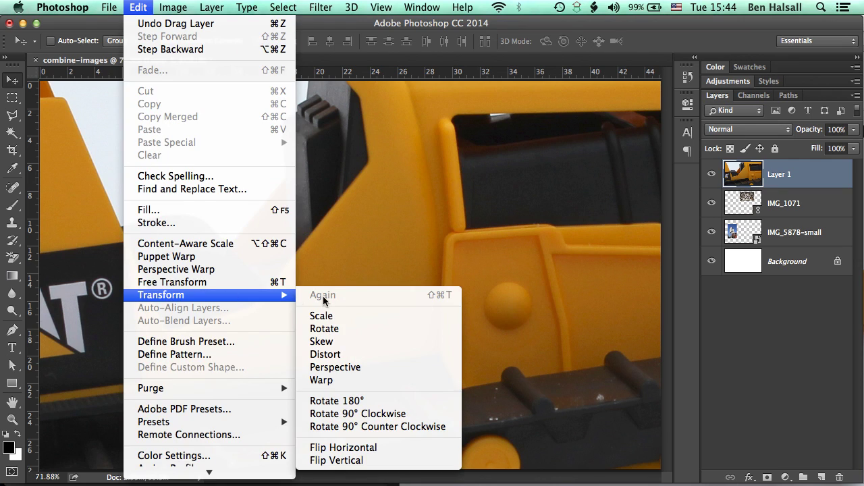
pyautogui.click(330, 315)
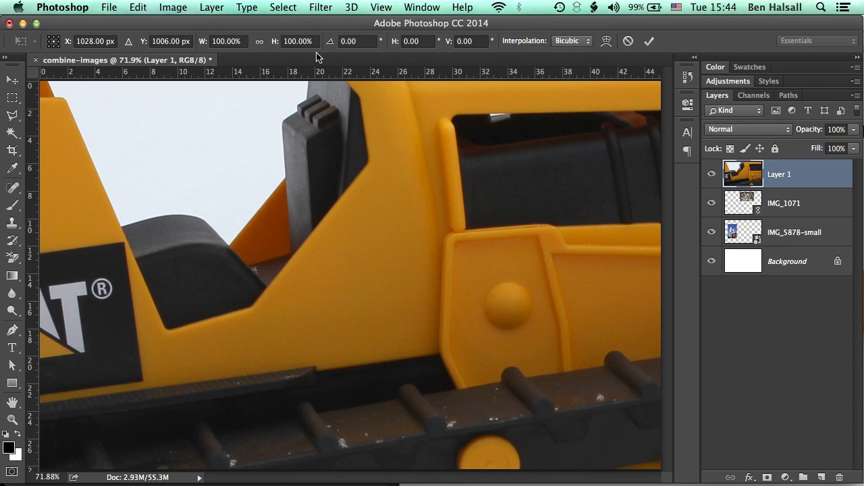
pyautogui.click(260, 42)
pyautogui.moveTo(242, 39); pyautogui.dragTo(208, 35)
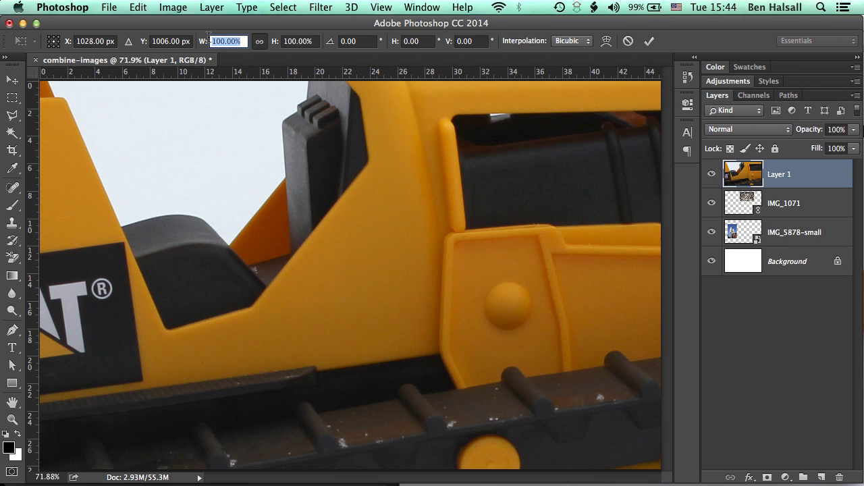
pyautogui.write('25')
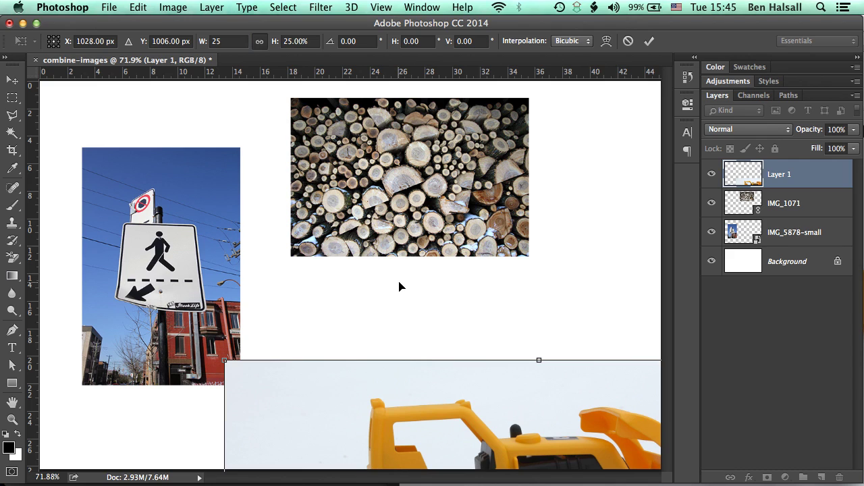
# Resize the bulldozer to about 11%, commit, and position it beneath the logs image
pyautogui.moveTo(448, 412); pyautogui.dragTo(375, 280)
pyautogui.moveTo(457, 431); pyautogui.dragTo(382, 310)
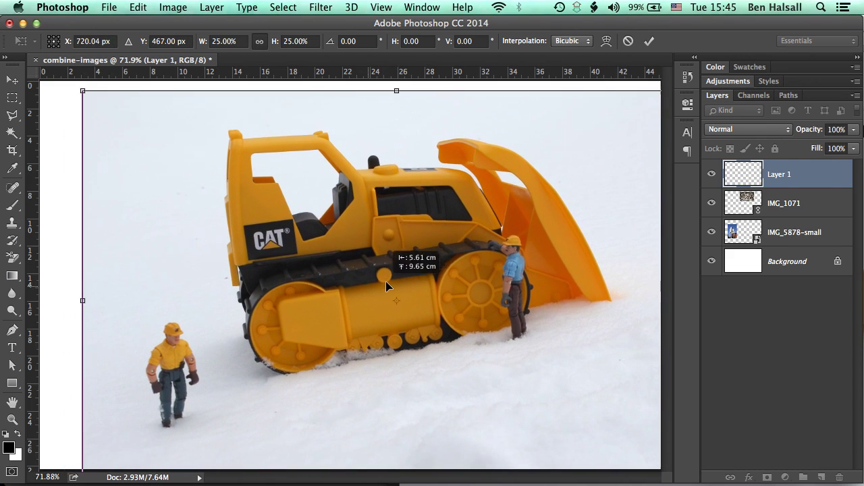
pyautogui.moveTo(386, 281); pyautogui.dragTo(385, 280)
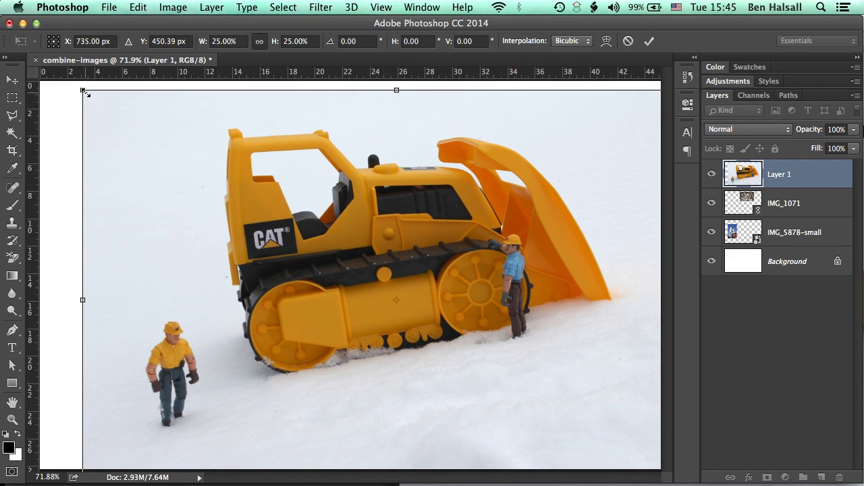
pyautogui.moveTo(85, 93); pyautogui.dragTo(349, 317)
pyautogui.moveTo(419, 376); pyautogui.dragTo(353, 342)
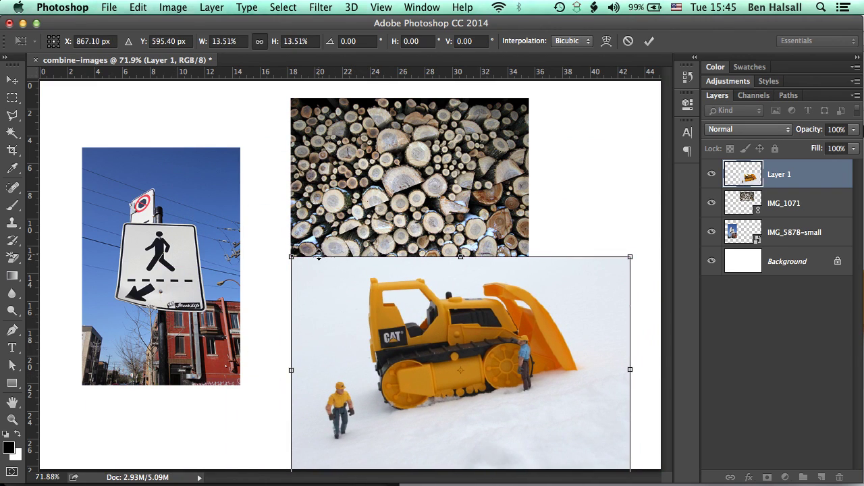
pyautogui.moveTo(292, 257); pyautogui.dragTo(353, 313)
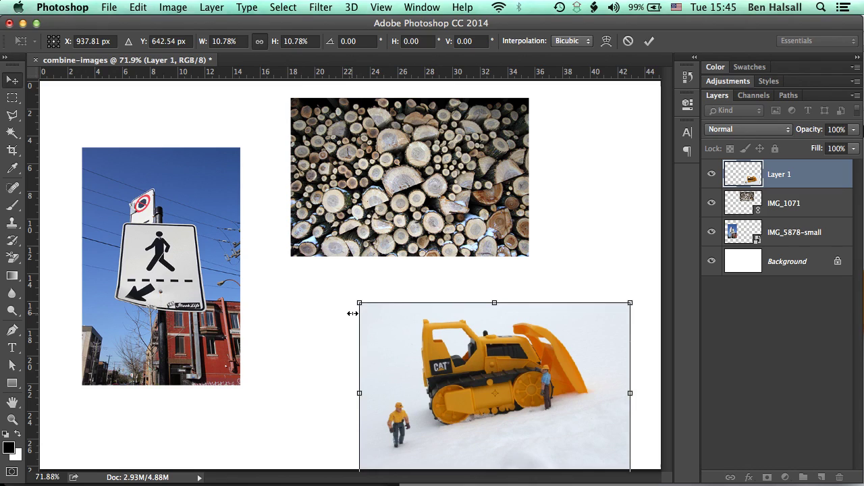
pyautogui.press('Return')
pyautogui.moveTo(446, 413); pyautogui.dragTo(436, 384)
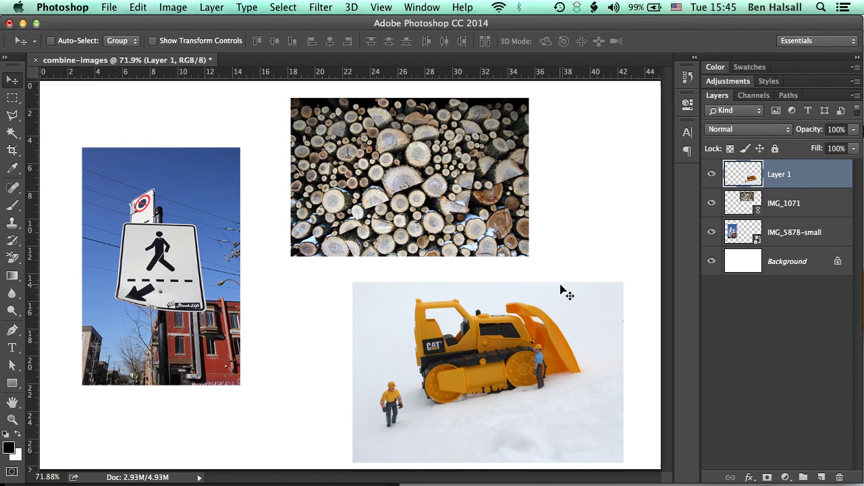
pyautogui.moveTo(499, 364); pyautogui.dragTo(437, 348)
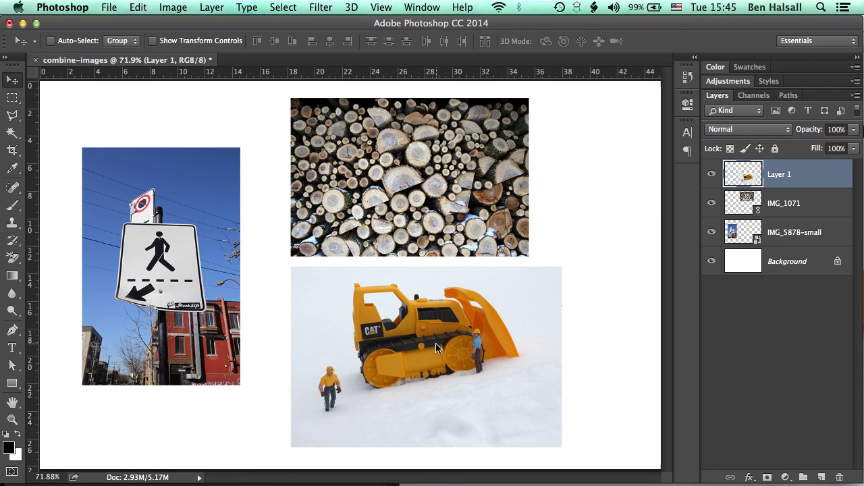
# Open IMG_6914.jpg from the Media folder as a separate document
pyautogui.click(110, 8)
pyautogui.click(122, 37)
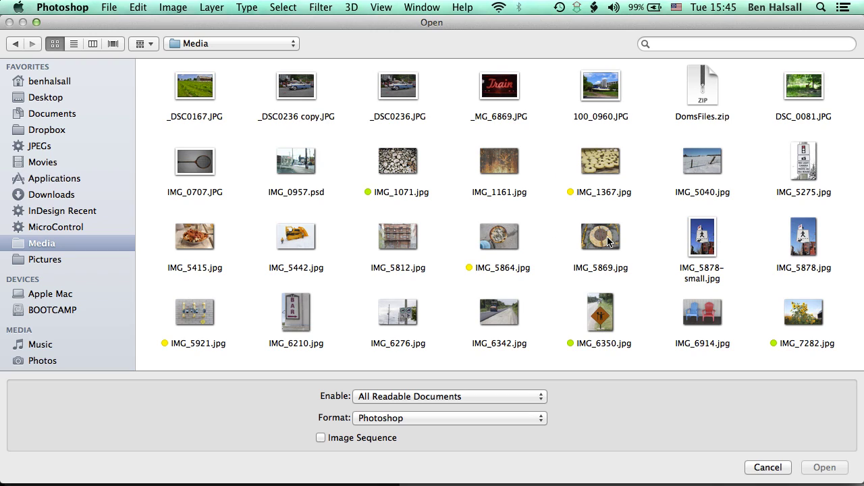
pyautogui.click(702, 312)
pyautogui.press('Return')
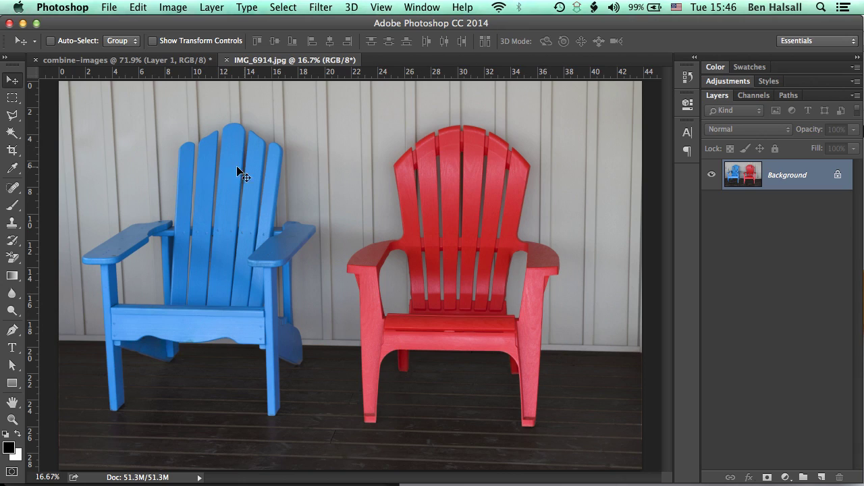
# Select a rectangle around the red chair in IMG_6914 and copy it
pyautogui.click(12, 98)
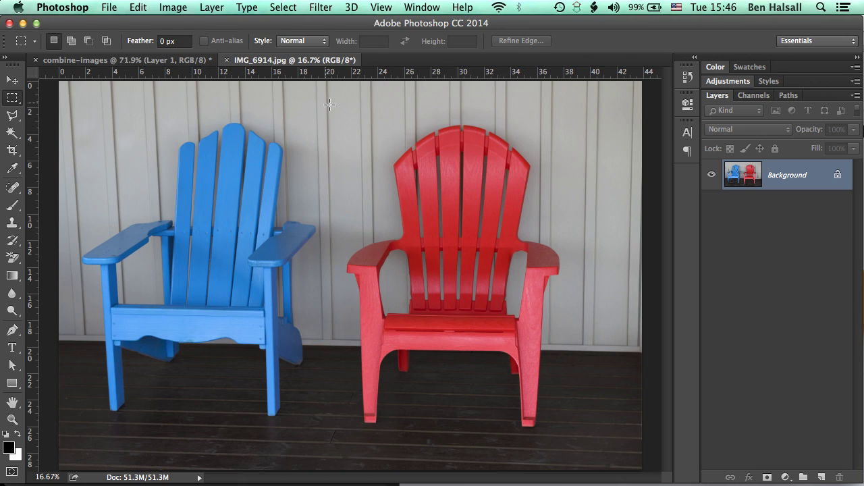
pyautogui.moveTo(324, 104); pyautogui.dragTo(575, 451)
pyautogui.click(138, 7)
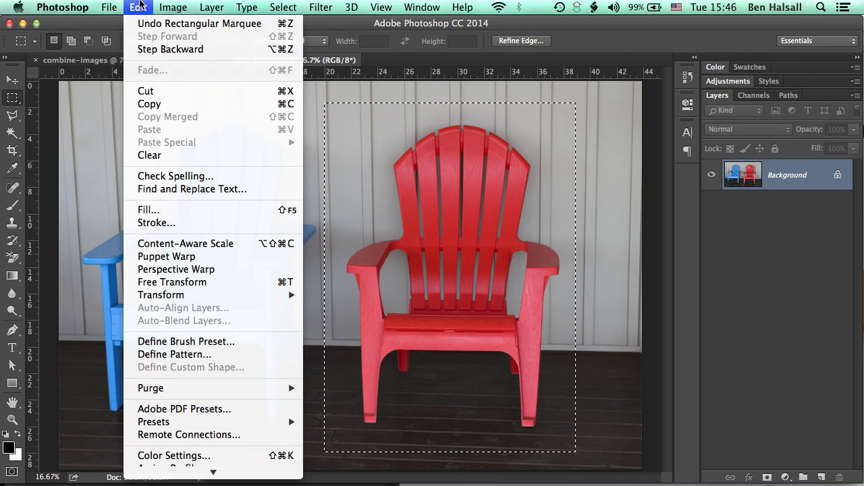
pyautogui.click(145, 102)
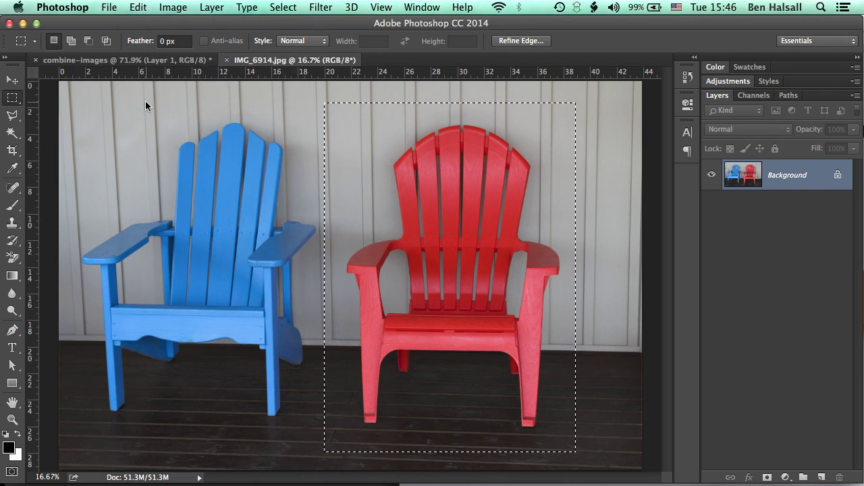
# Paste the red chair into the combine-images collage as Layer 2
pyautogui.click(135, 60)
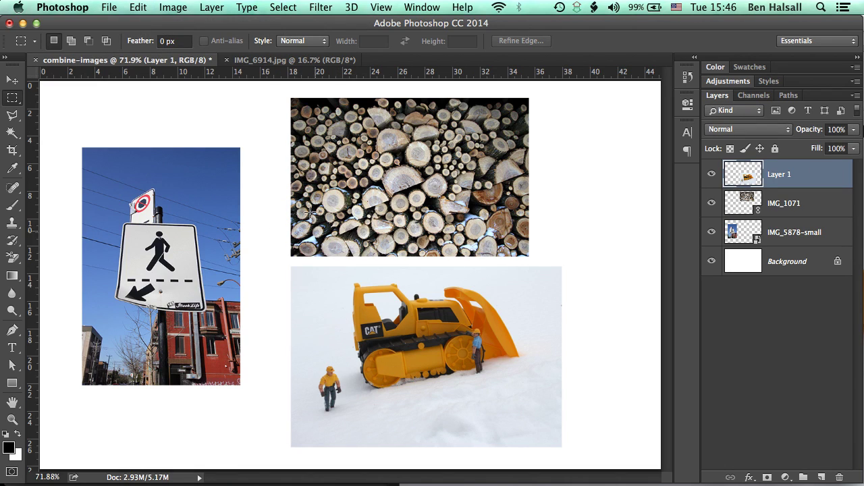
pyautogui.click(138, 7)
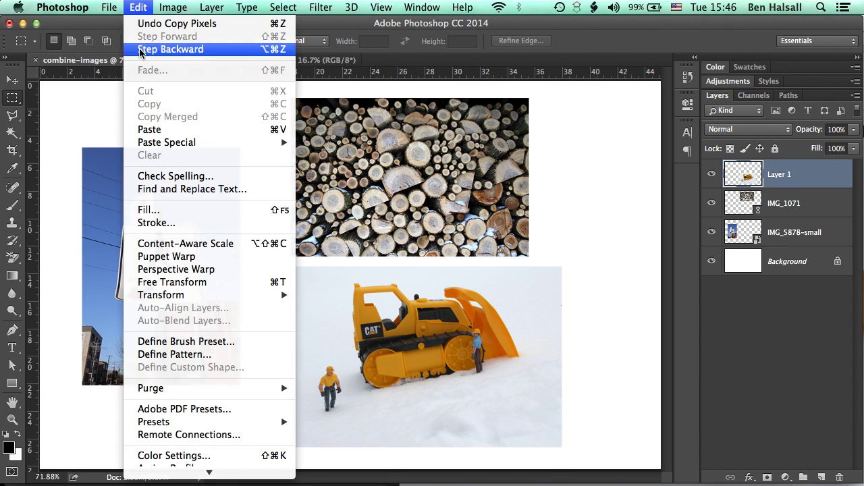
pyautogui.click(147, 129)
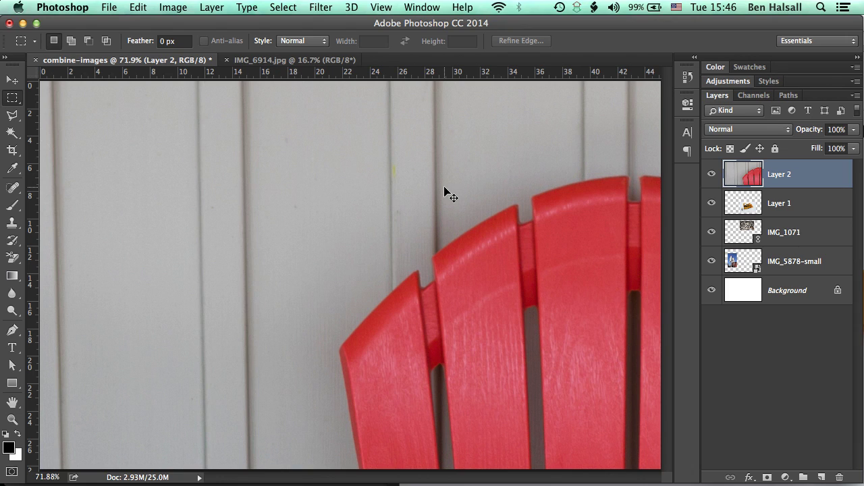
# Scale Layer 2's red chair proportionally to 20% and drag it onto the collage's right side
pyautogui.click(137, 8)
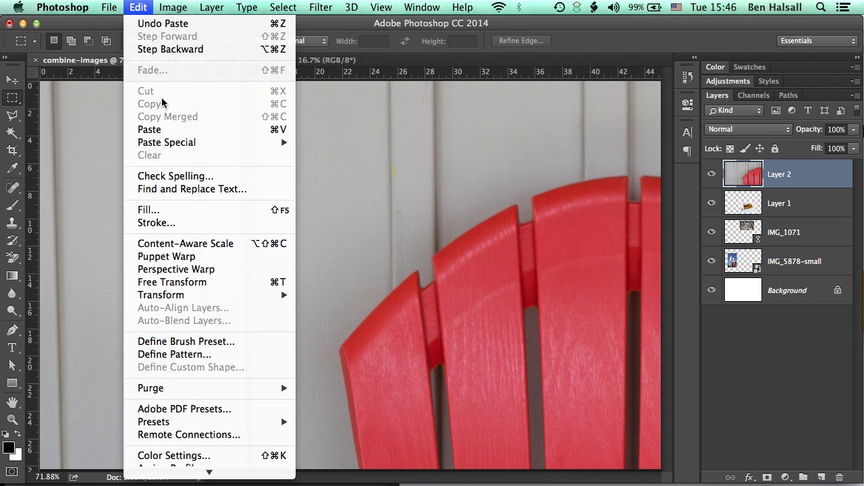
pyautogui.moveTo(203, 297)
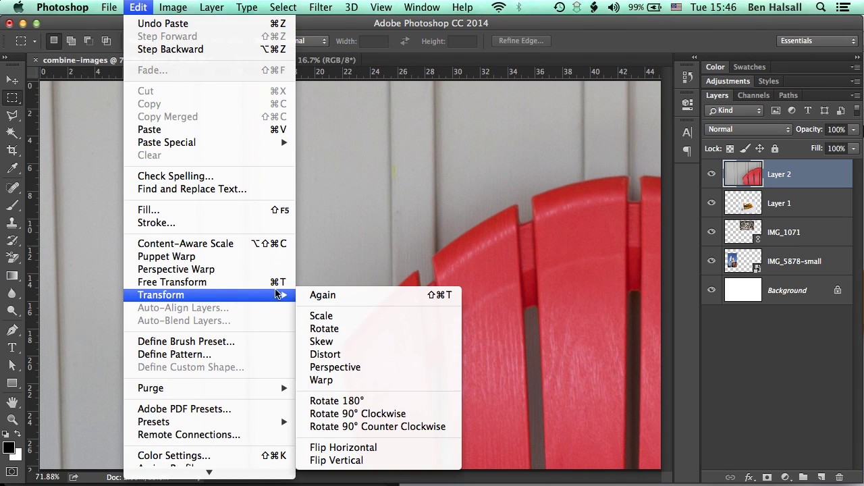
pyautogui.click(331, 318)
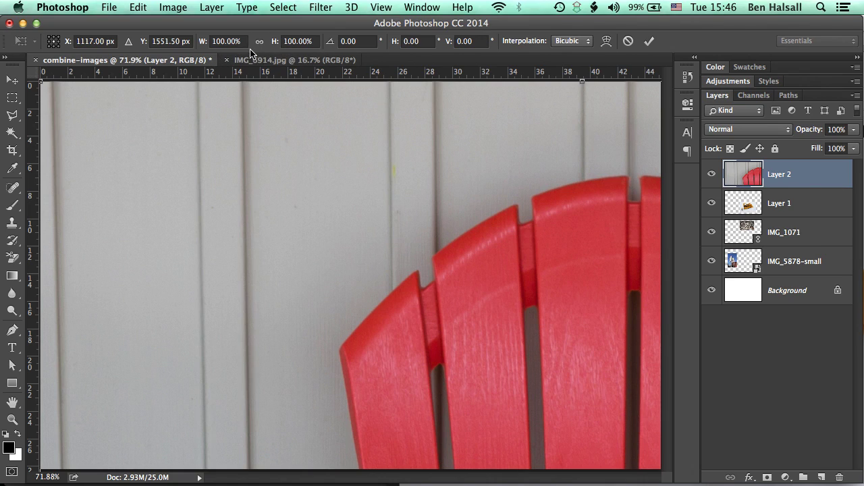
pyautogui.click(260, 43)
pyautogui.click(239, 41)
pyautogui.write('20')
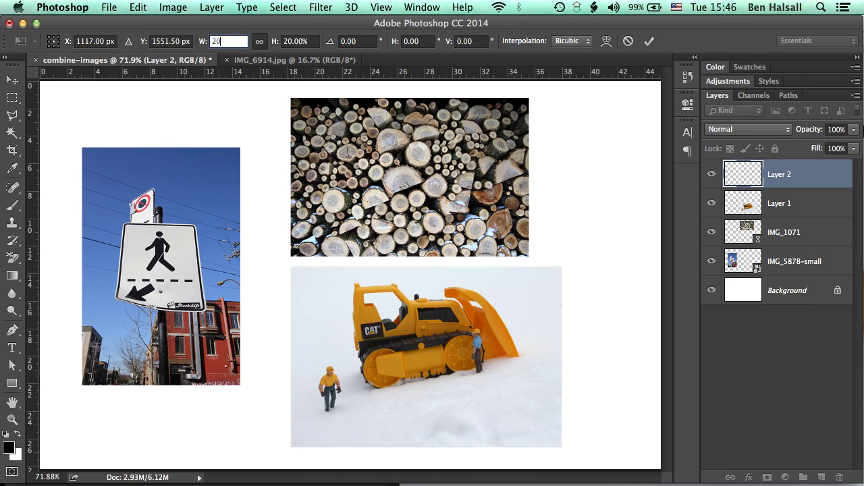
pyautogui.press('Tab')
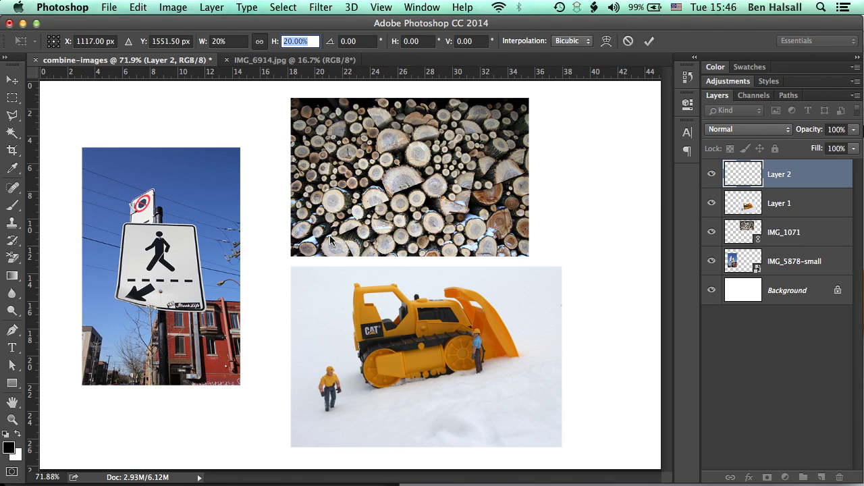
pyautogui.press('super+minus')
pyautogui.press('super+minus')
pyautogui.press('super+minus')
pyautogui.press('super+minus')
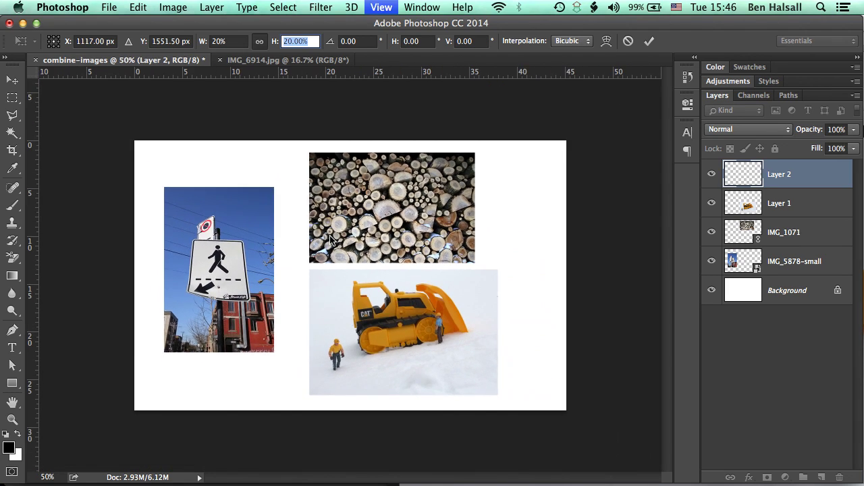
pyautogui.press('super+minus')
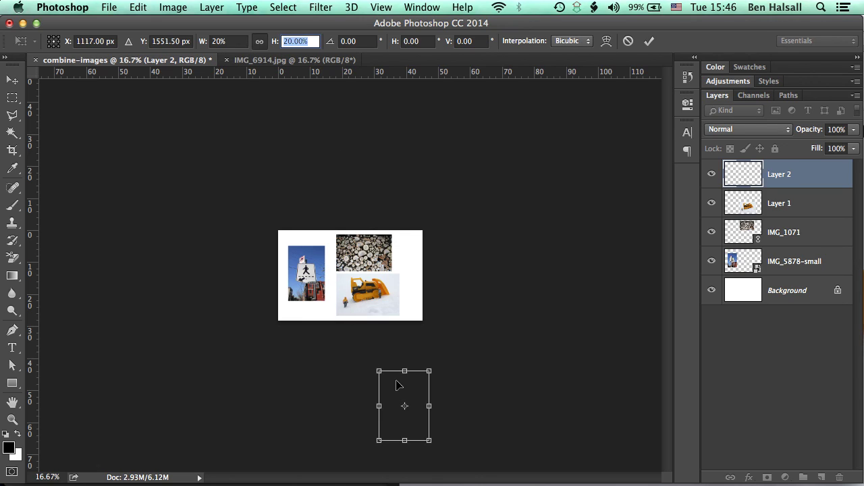
pyautogui.moveTo(395, 392); pyautogui.dragTo(394, 265)
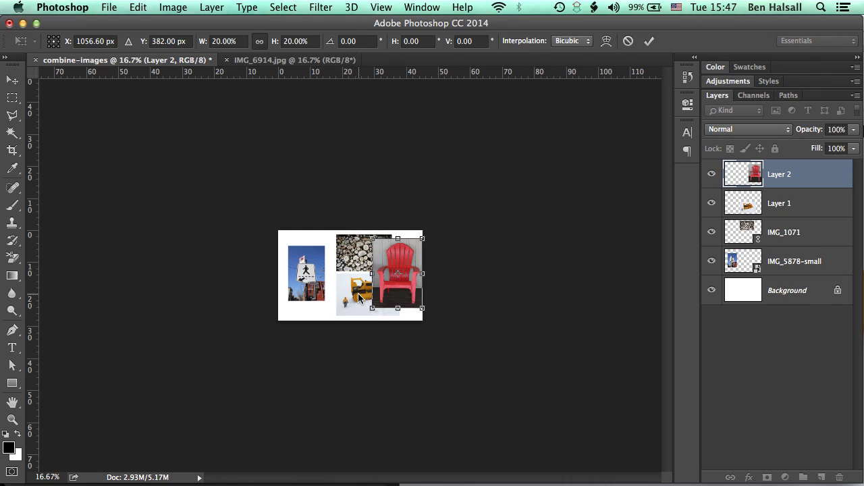
# Commit the red chair's scale, copy the blue chair from IMG_6914, and return to the collage
pyautogui.press('m')
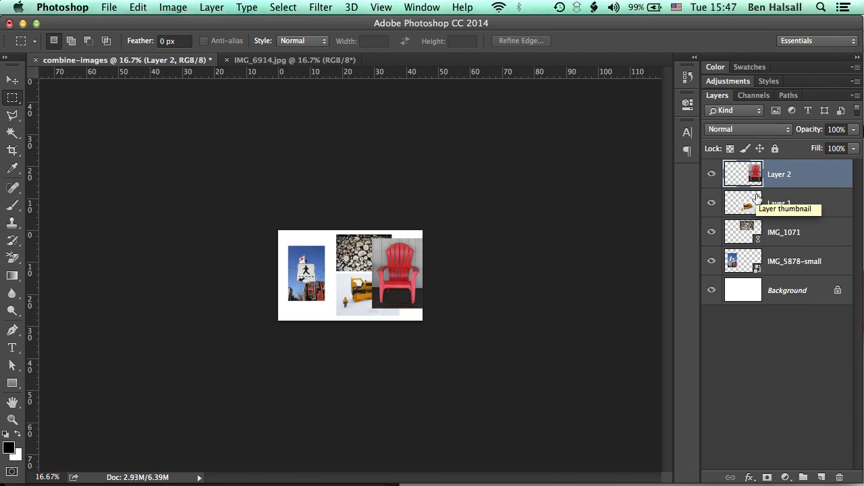
pyautogui.click(313, 60)
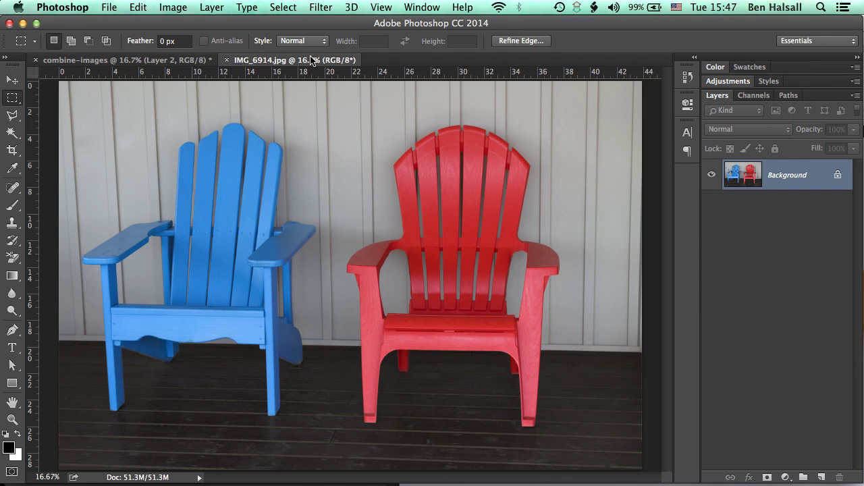
pyautogui.moveTo(73, 96); pyautogui.dragTo(336, 443)
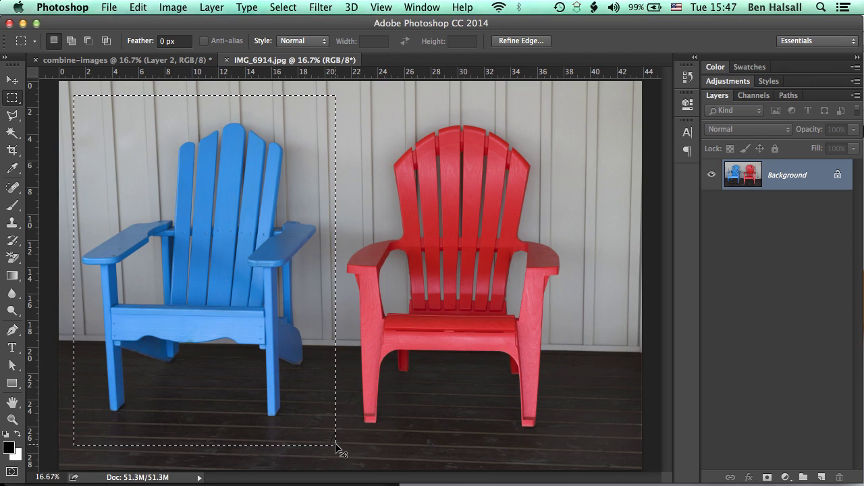
pyautogui.press('super+c')
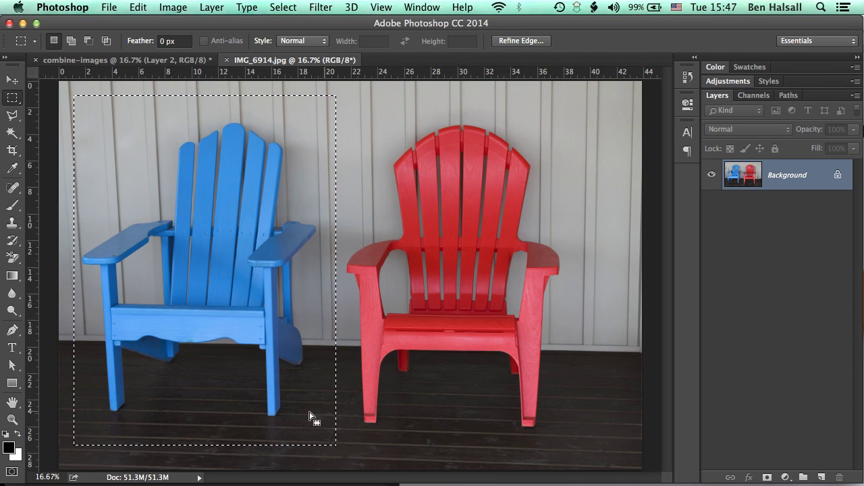
pyautogui.click(154, 62)
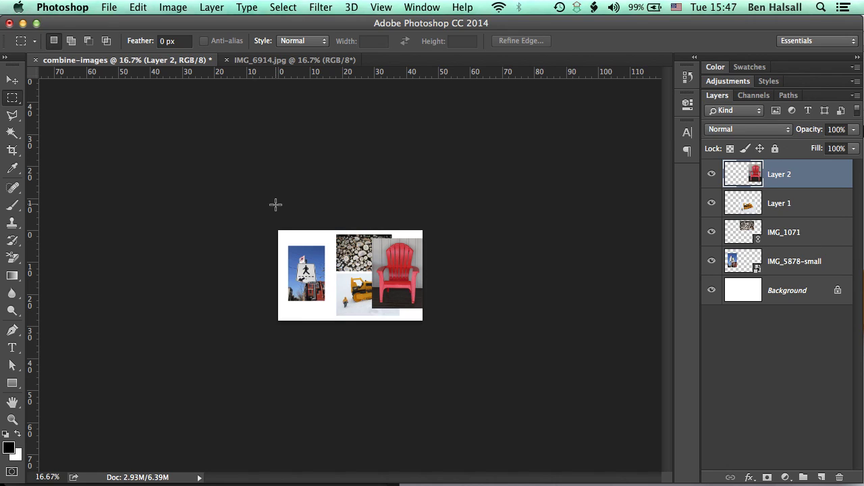
# Paste the blue chair in as Layer 3 and convert it to a smart object
pyautogui.press('super+v')
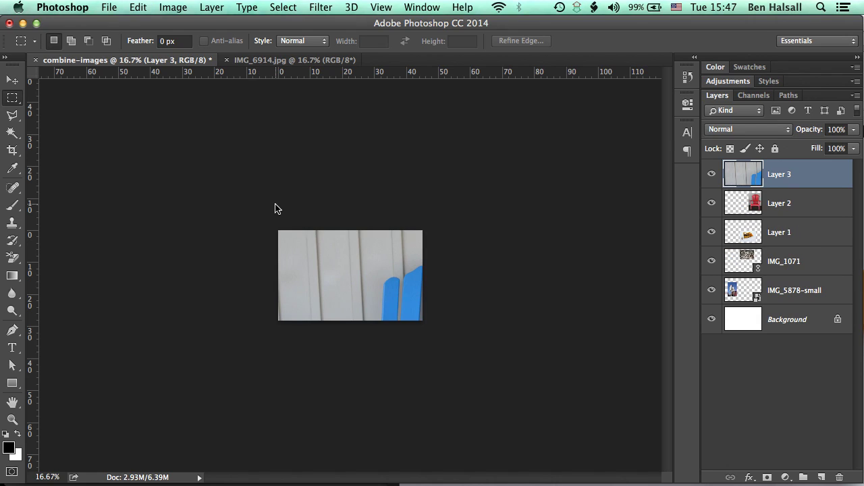
pyautogui.rightClick(810, 175)
pyautogui.click(738, 265)
# Scale the blue chair to about 21.6% and place it left, beside the red chair
pyautogui.press('super+t')
pyautogui.moveTo(519, 425); pyautogui.dragTo(463, 298)
pyautogui.moveTo(219, 108); pyautogui.dragTo(312, 241)
pyautogui.moveTo(335, 299); pyautogui.dragTo(310, 291)
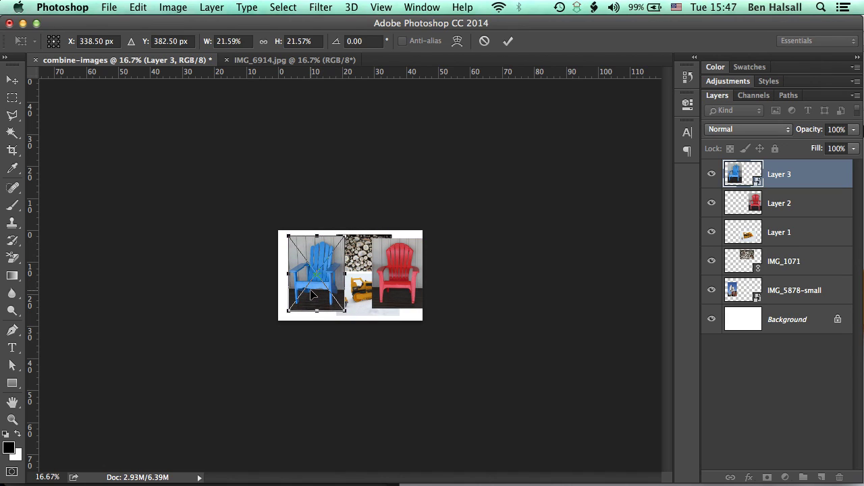
pyautogui.press('m')
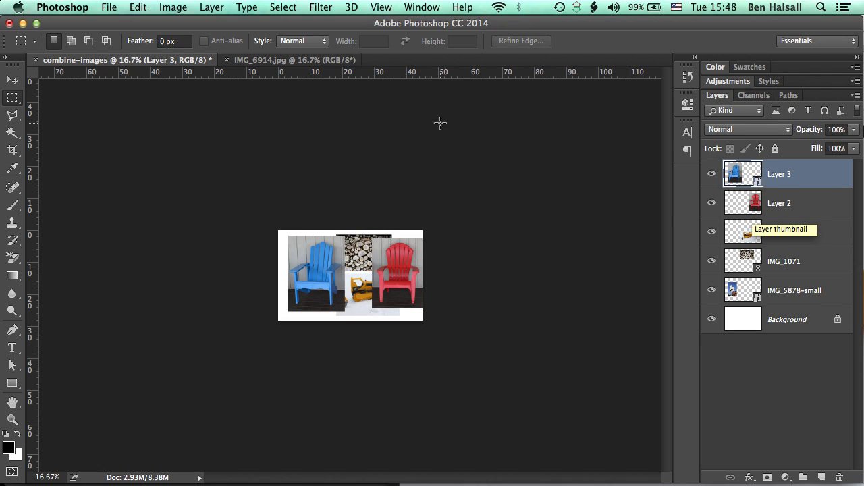
# Open the cookies photo IMG_1367.jpg
pyautogui.click(111, 7)
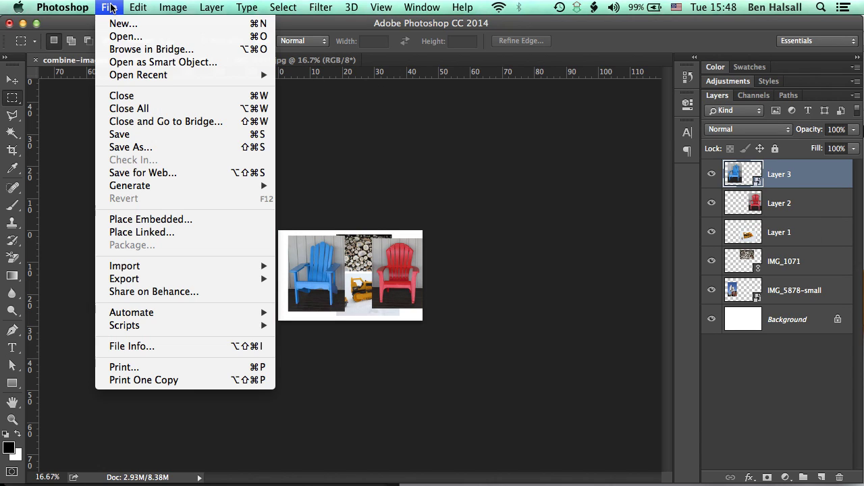
pyautogui.click(114, 37)
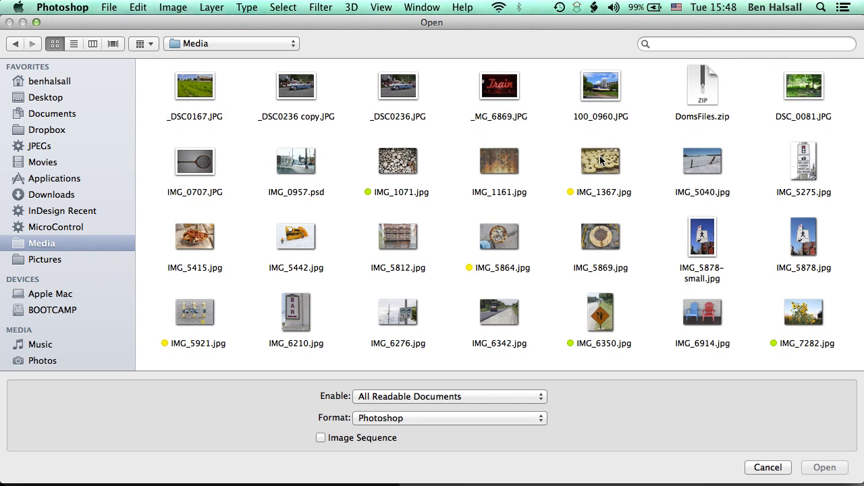
pyautogui.click(601, 160)
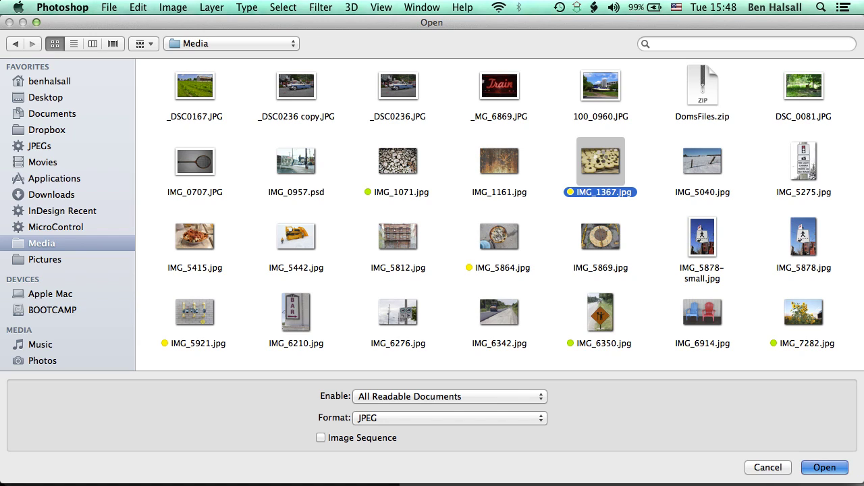
pyautogui.doubleClick(601, 160)
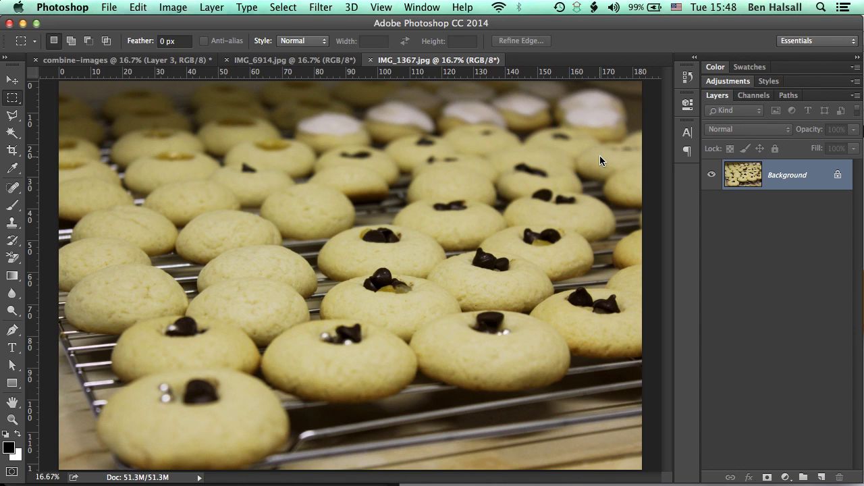
# Select all of IMG_1367.jpg and copy it
pyautogui.click(283, 7)
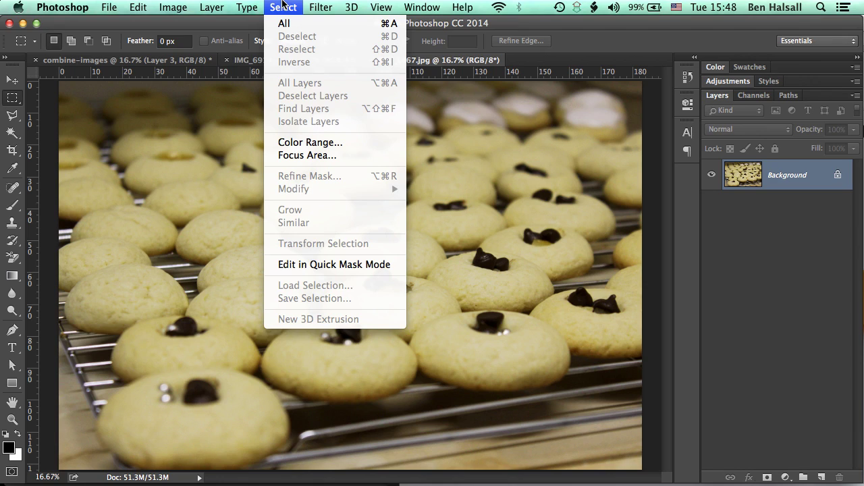
pyautogui.click(302, 24)
pyautogui.click(138, 7)
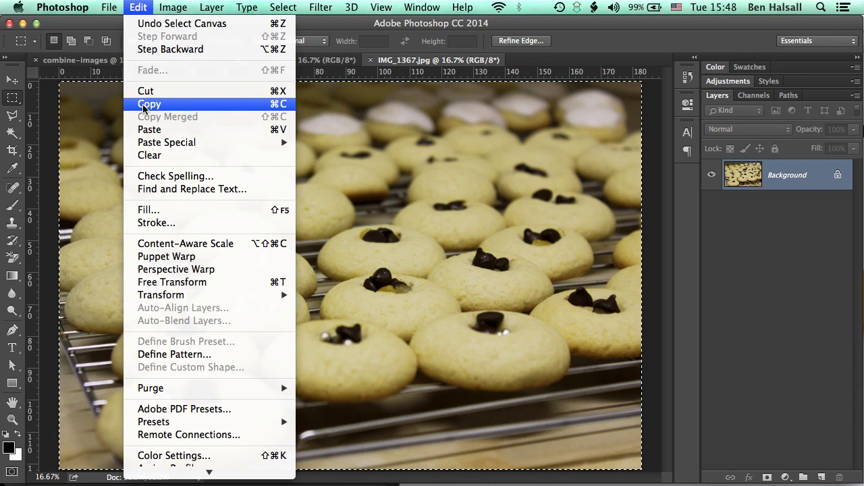
pyautogui.click(145, 104)
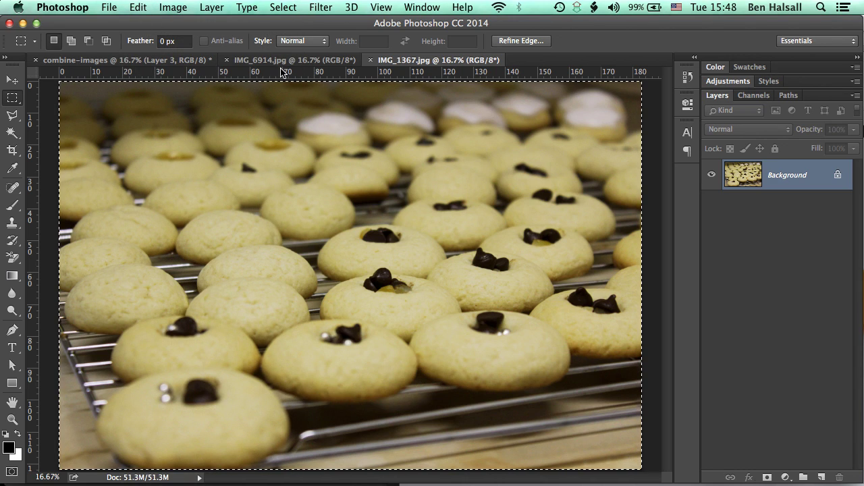
# Close the IMG_1367 and IMG_6914 photo documents, returning to the collage
pyautogui.click(371, 61)
pyautogui.click(273, 61)
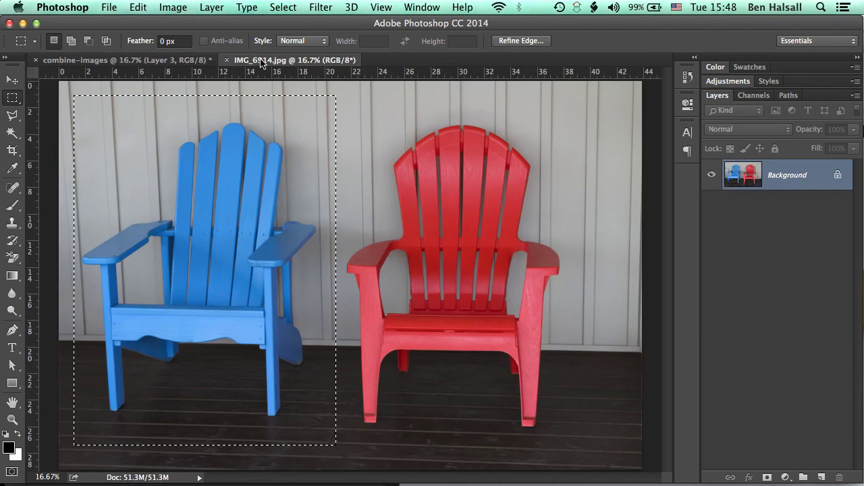
pyautogui.click(226, 61)
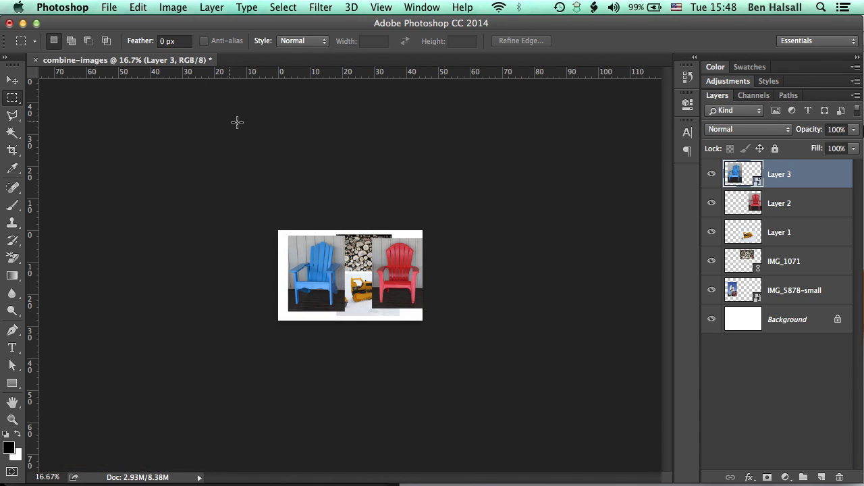
pyautogui.click(138, 7)
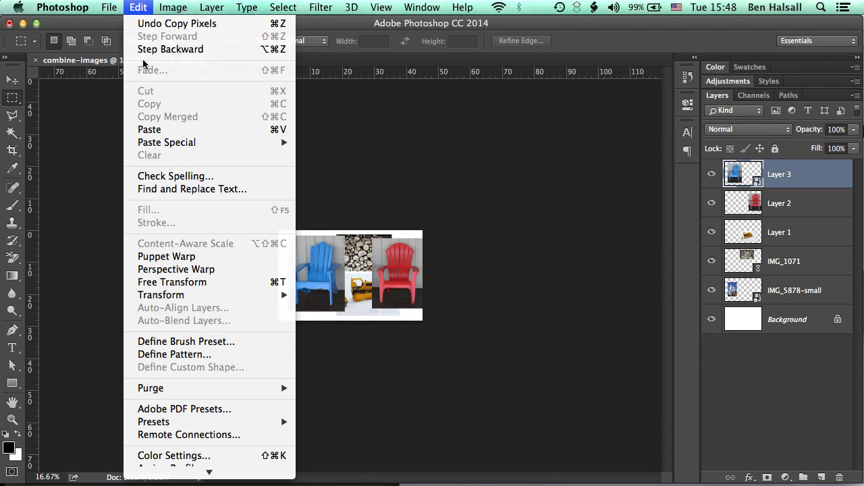
# Paste the cookies photo into the collage as Layer 4 and convert it to a smart object
pyautogui.click(144, 129)
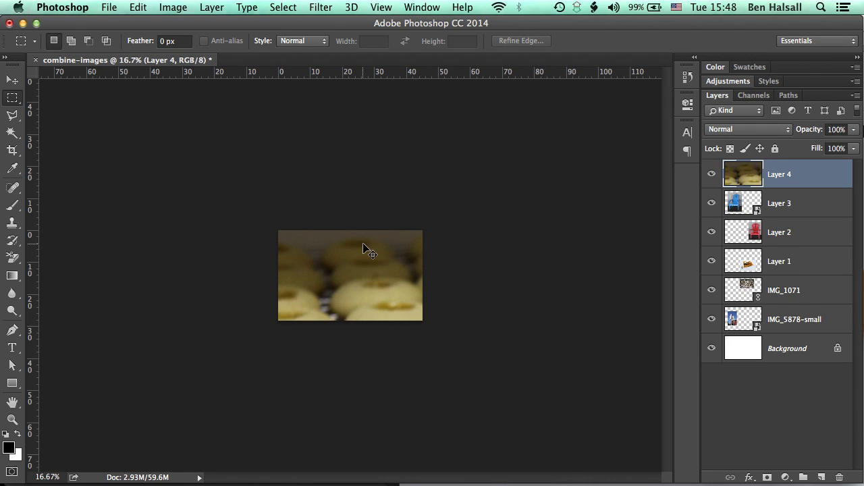
pyautogui.press('super+z')
pyautogui.click(144, 7)
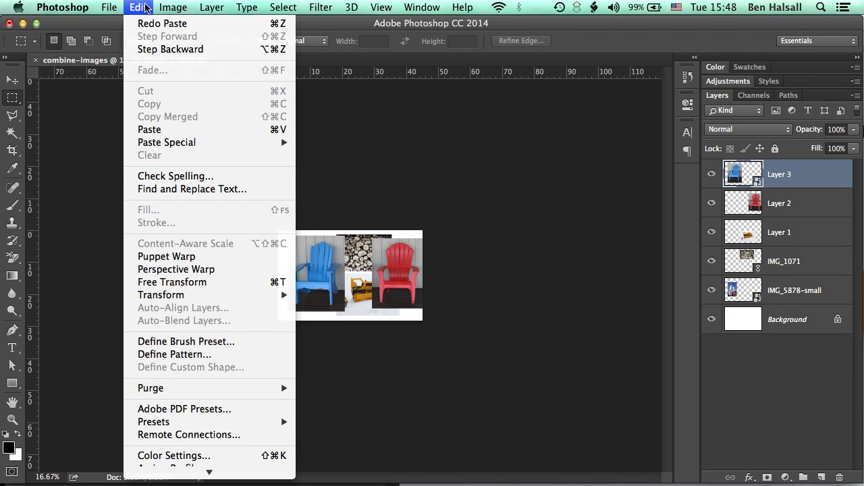
pyautogui.moveTo(175, 144)
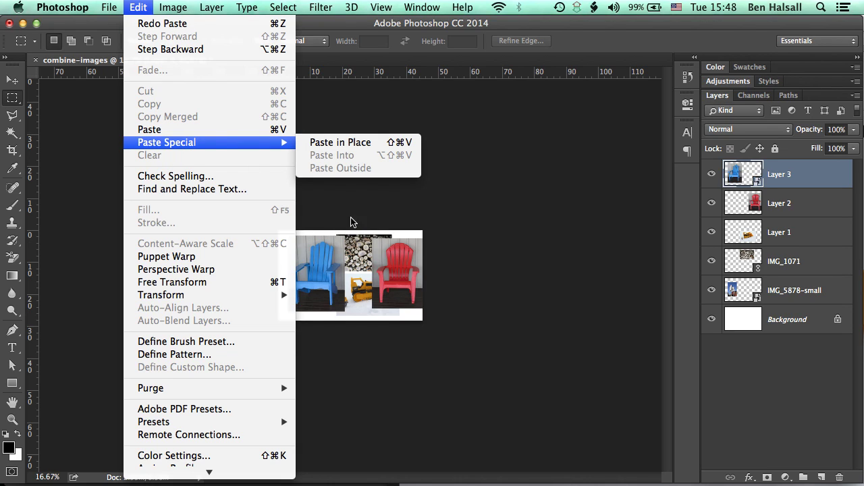
pyautogui.click(338, 204)
pyautogui.click(133, 7)
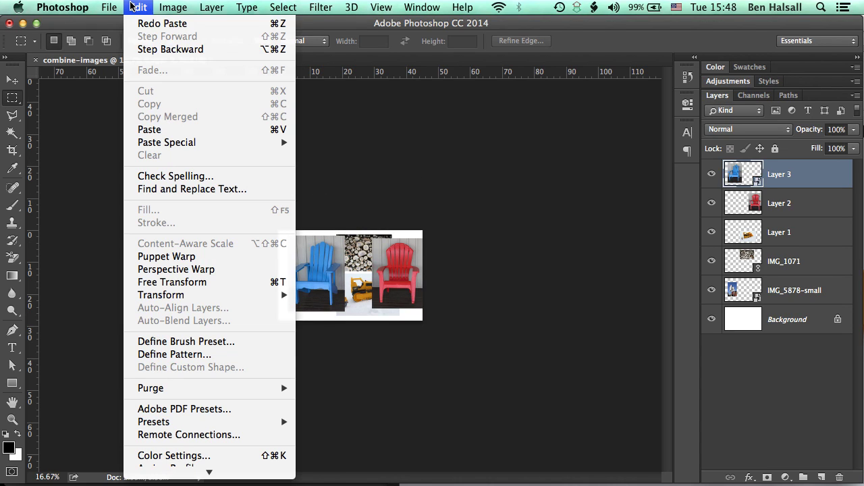
pyautogui.click(155, 129)
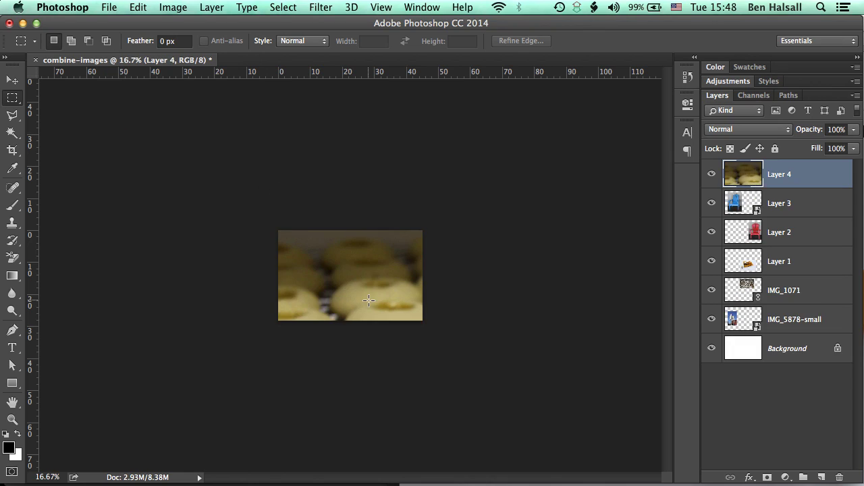
pyautogui.rightClick(809, 177)
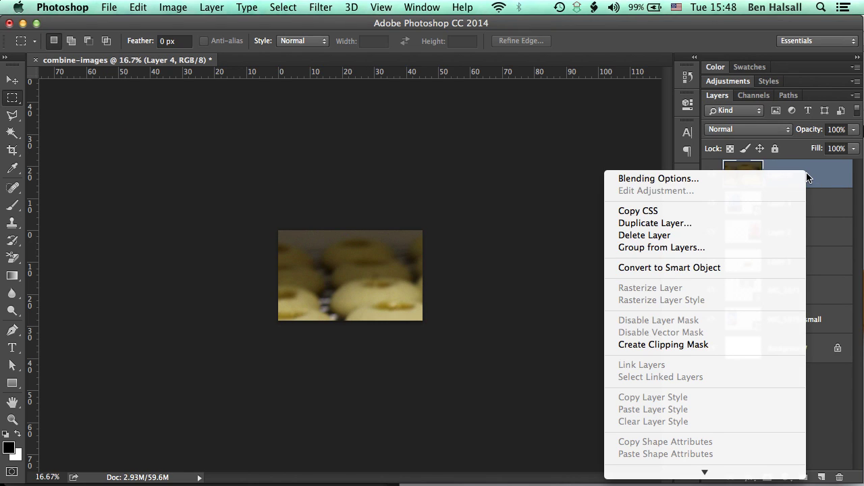
pyautogui.click(746, 269)
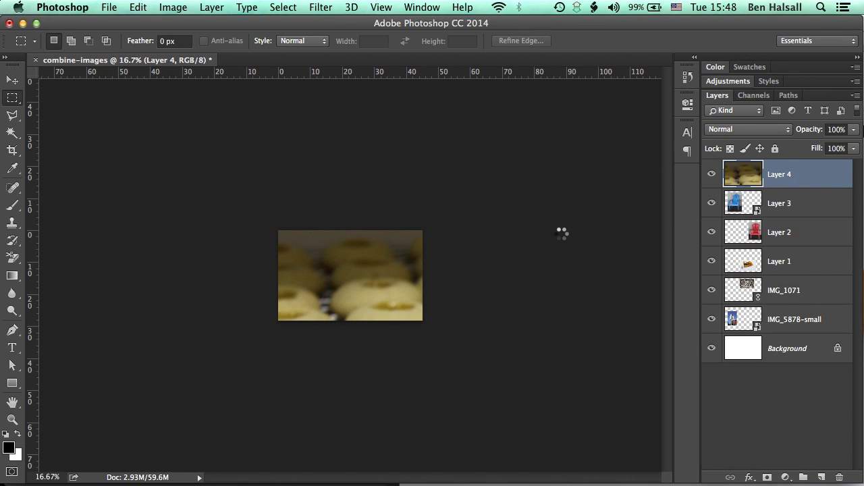
# Shrink the cookies image to about 19% and centre it over the chairs
pyautogui.hotkey('ctrl', 't')
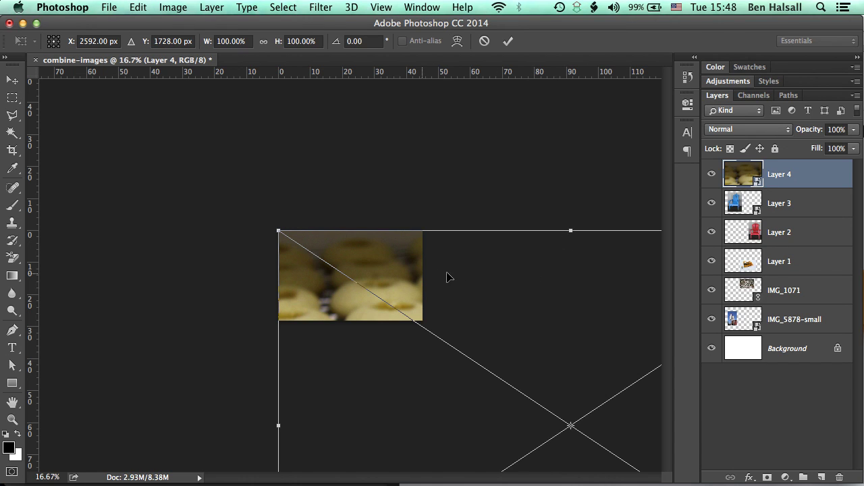
pyautogui.moveTo(448, 276); pyautogui.dragTo(318, 183)
pyautogui.moveTo(644, 89); pyautogui.dragTo(382, 261)
pyautogui.moveTo(300, 300); pyautogui.dragTo(432, 205)
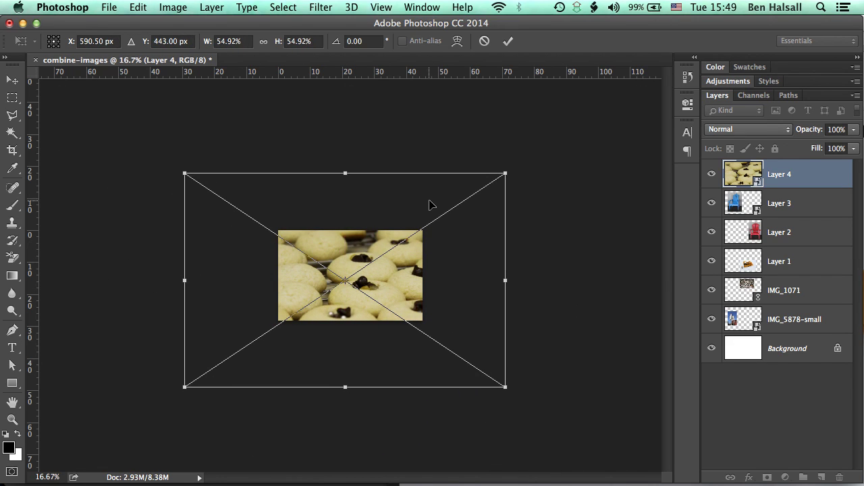
pyautogui.moveTo(507, 172); pyautogui.dragTo(408, 239)
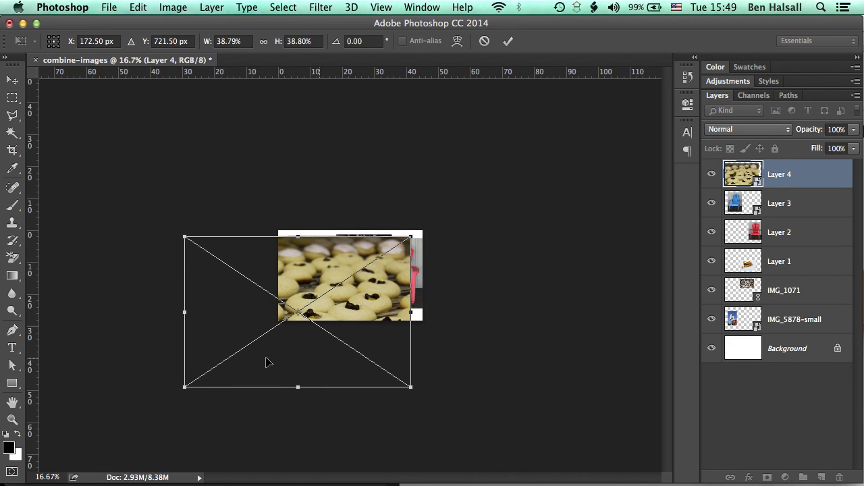
pyautogui.moveTo(187, 390); pyautogui.dragTo(301, 315)
pyautogui.press('m')
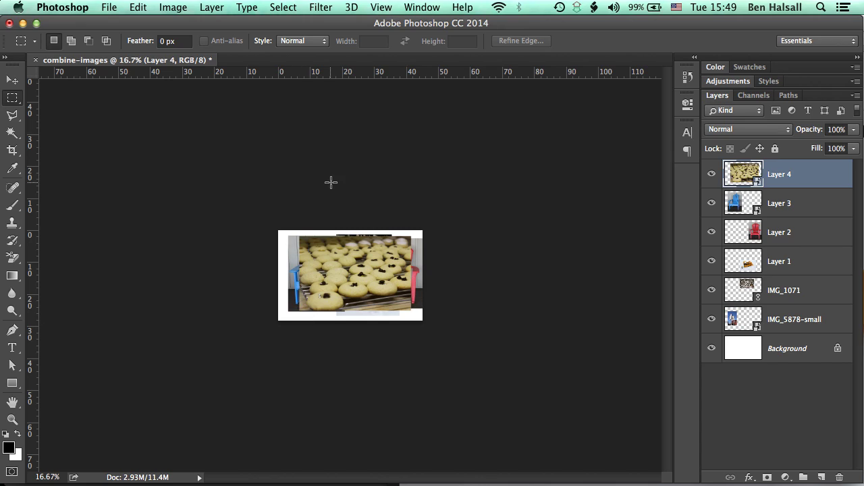
# Hide all six photo layers, from the cookies down to the sign
pyautogui.click(381, 7)
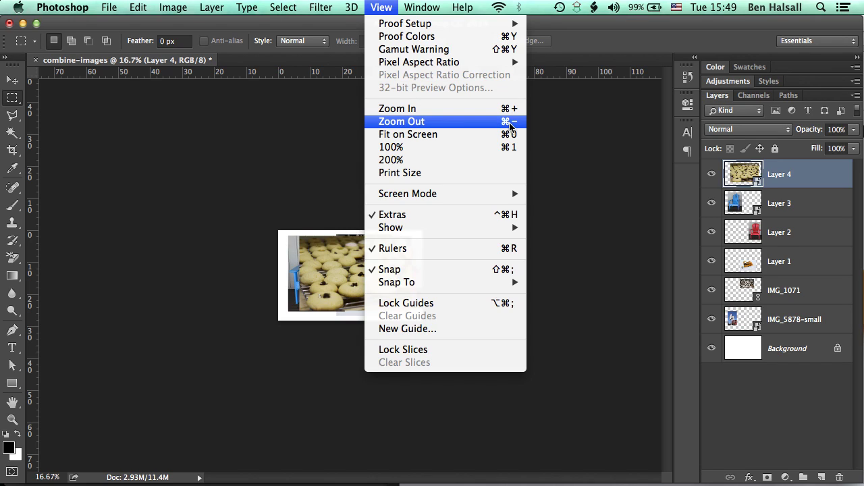
pyautogui.click(305, 193)
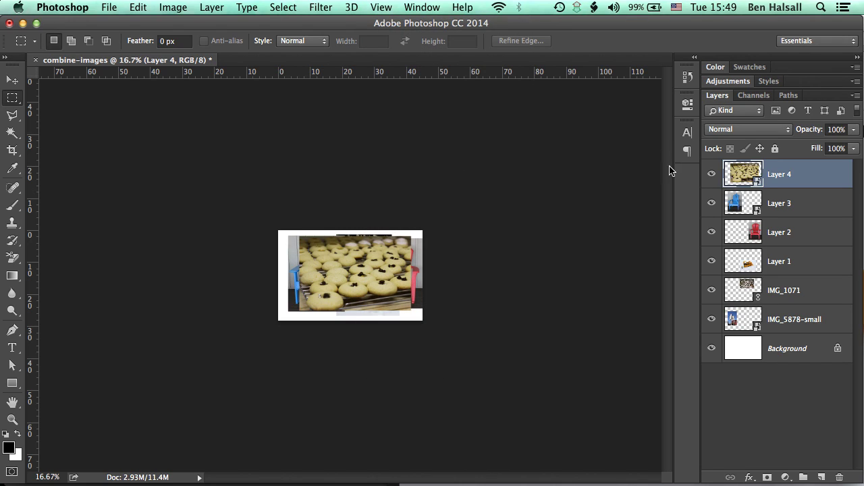
pyautogui.click(711, 175)
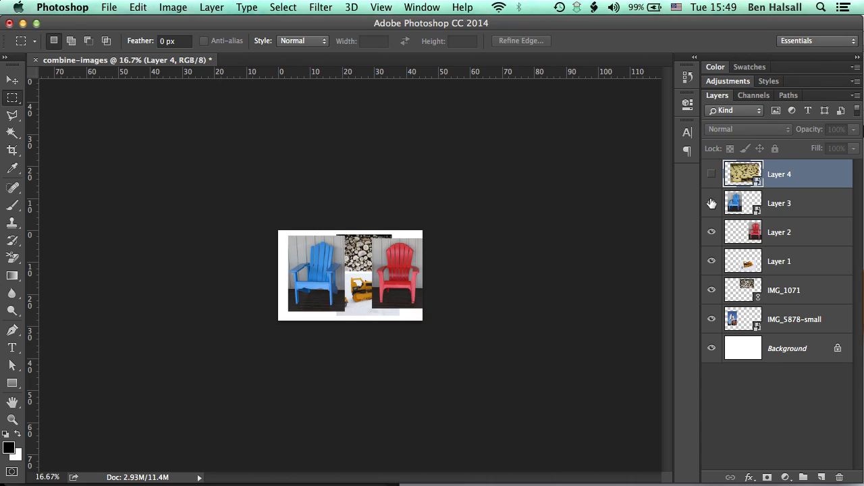
pyautogui.click(712, 204)
pyautogui.click(712, 233)
pyautogui.click(711, 261)
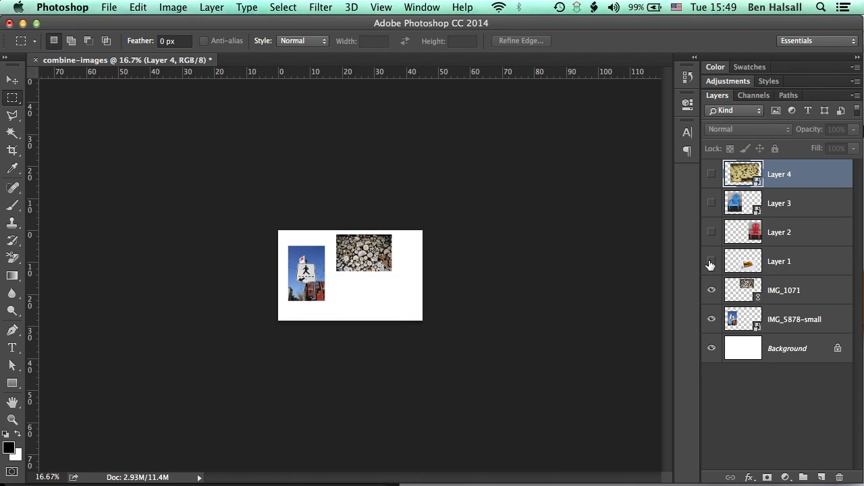
pyautogui.click(712, 291)
pyautogui.click(712, 320)
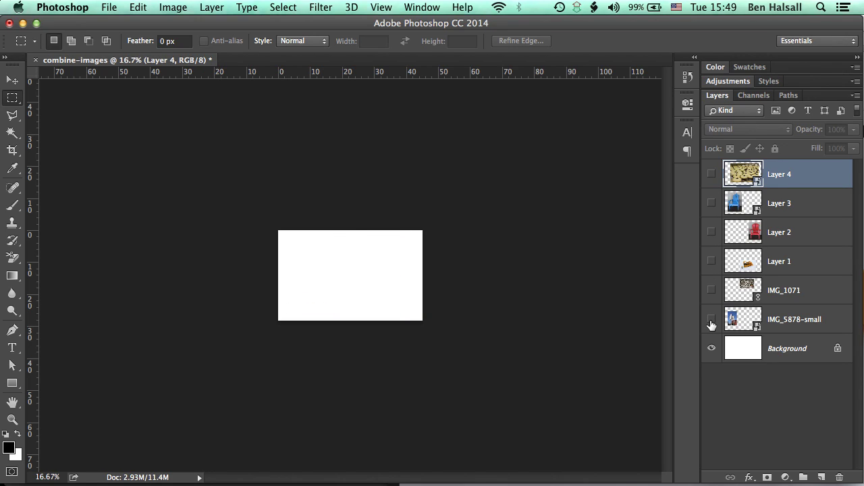
# Show the sign, logs, bulldozer and red chair layers again and select Layer 2
pyautogui.click(711, 320)
pyautogui.click(712, 292)
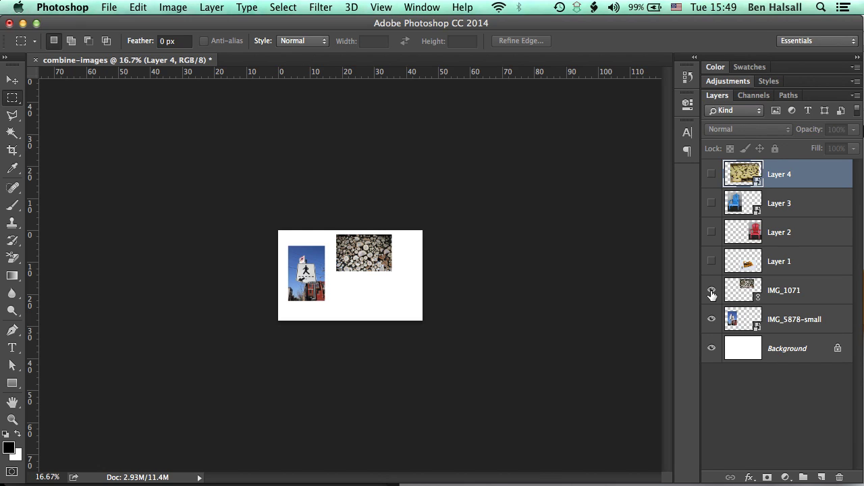
pyautogui.click(712, 261)
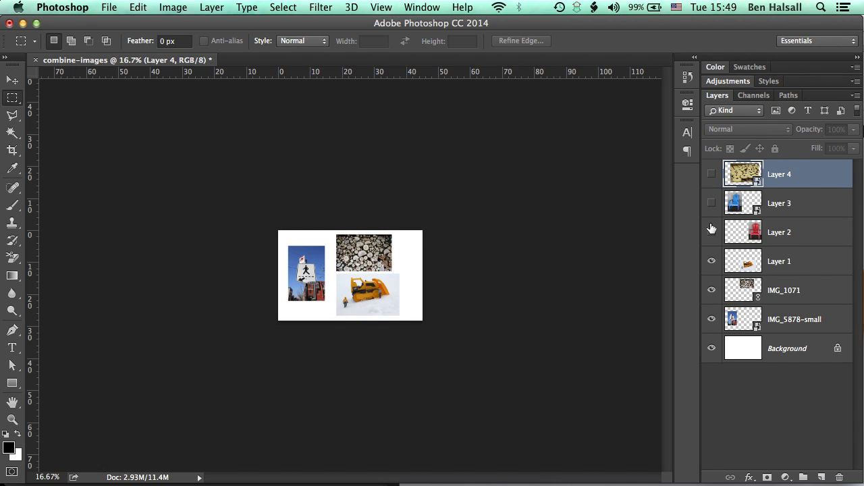
pyautogui.click(712, 233)
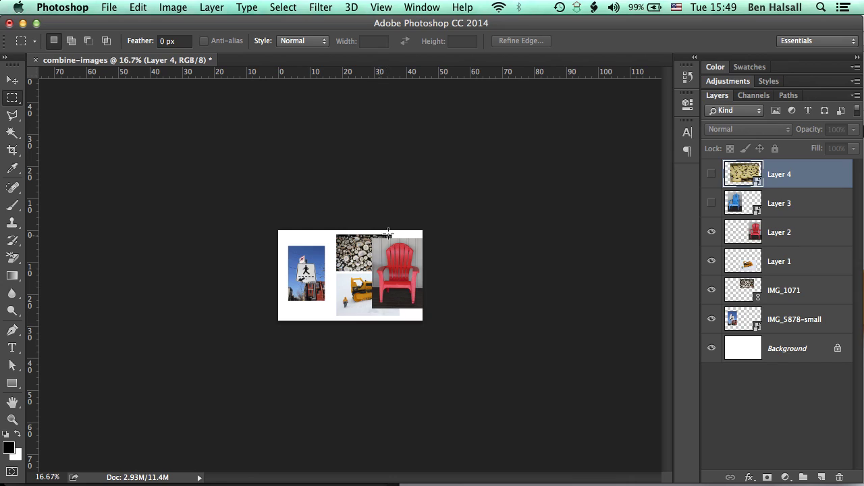
pyautogui.click(778, 237)
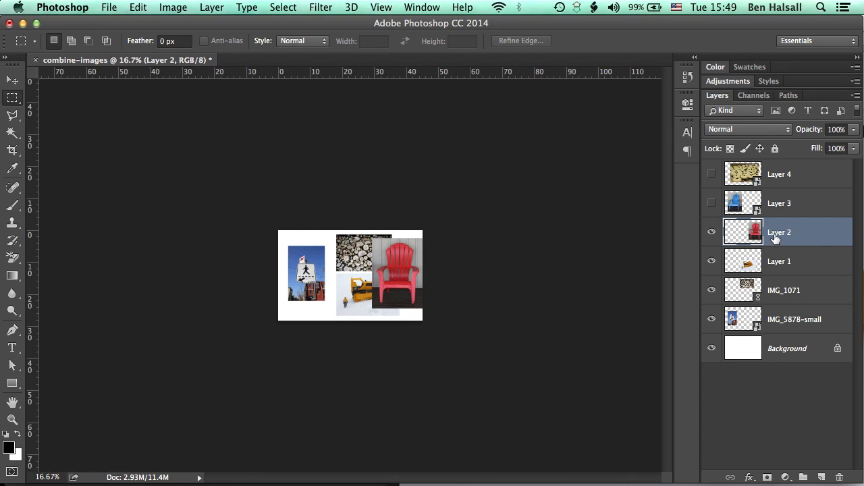
# Drag Layer 2 below IMG_5878-small, directly above Background
pyautogui.moveTo(818, 235); pyautogui.dragTo(808, 327)
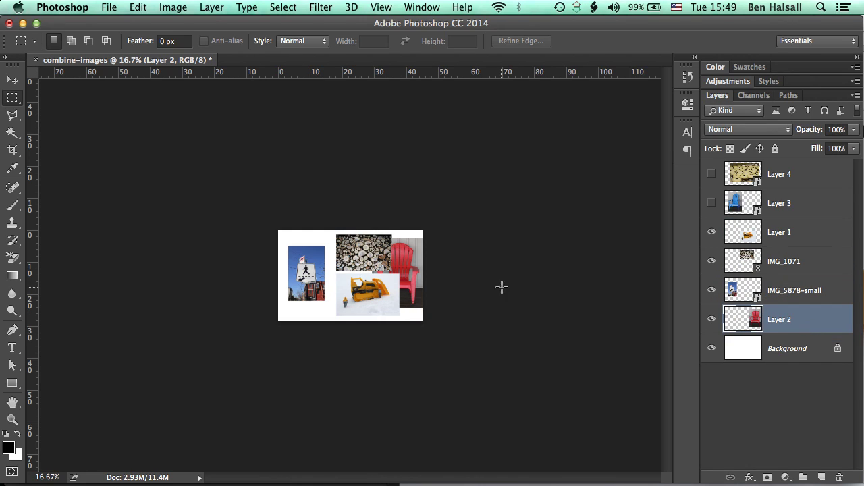